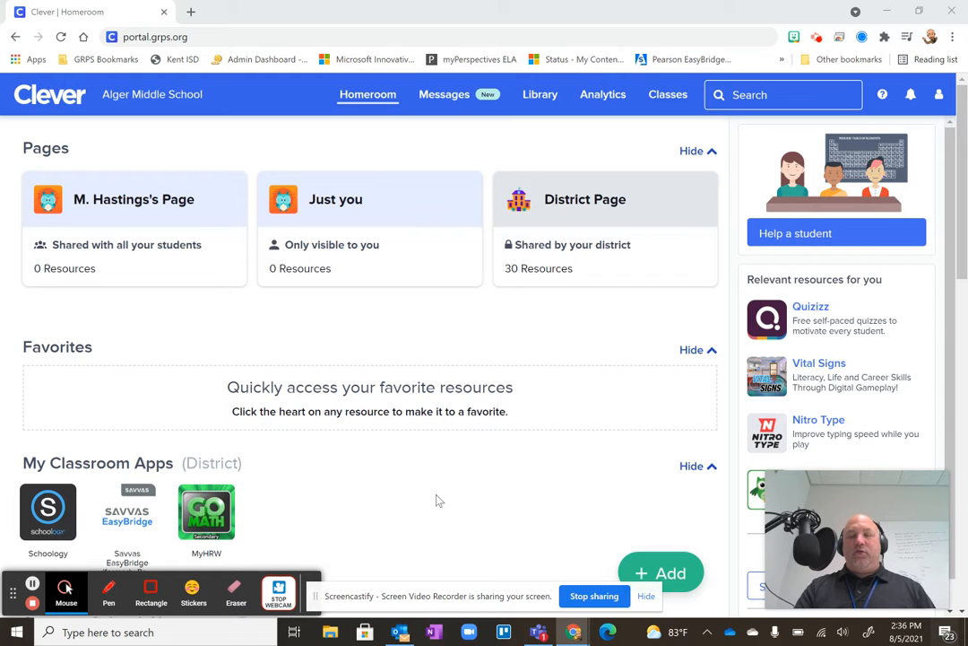
Open Schoology from the district's classroom apps and go to the Sandbox Course on the course dashboard.
scroll(438, 500, "down", 2)
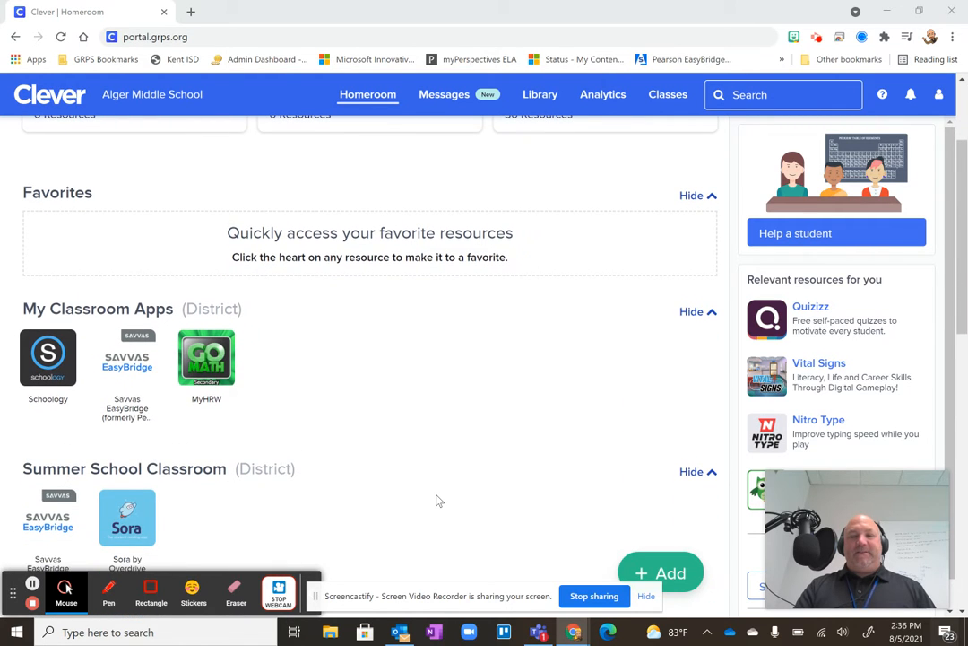
scroll(440, 424, "up", 1)
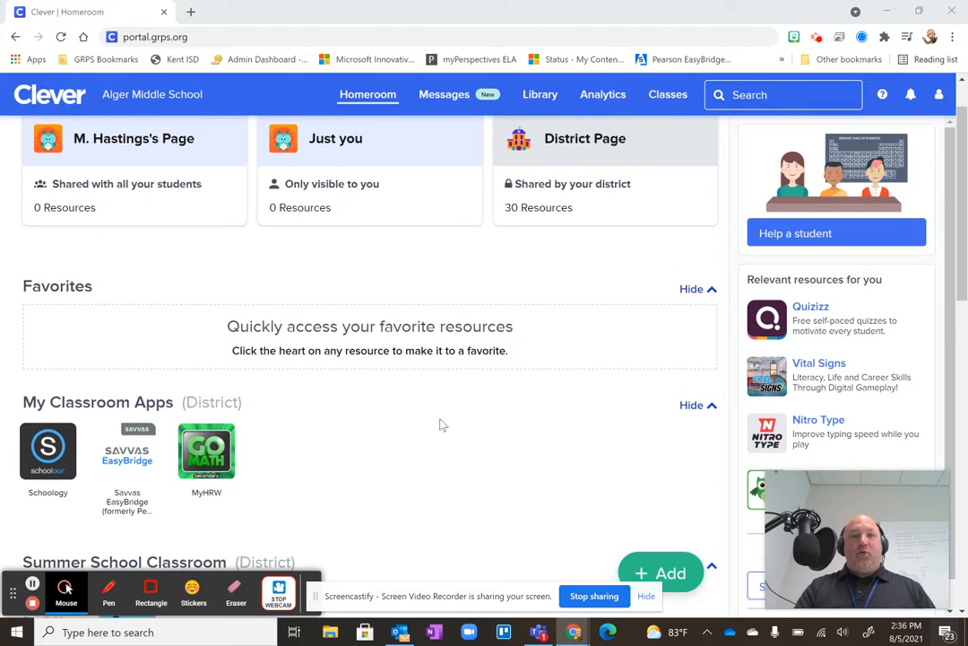
left_click(65, 455)
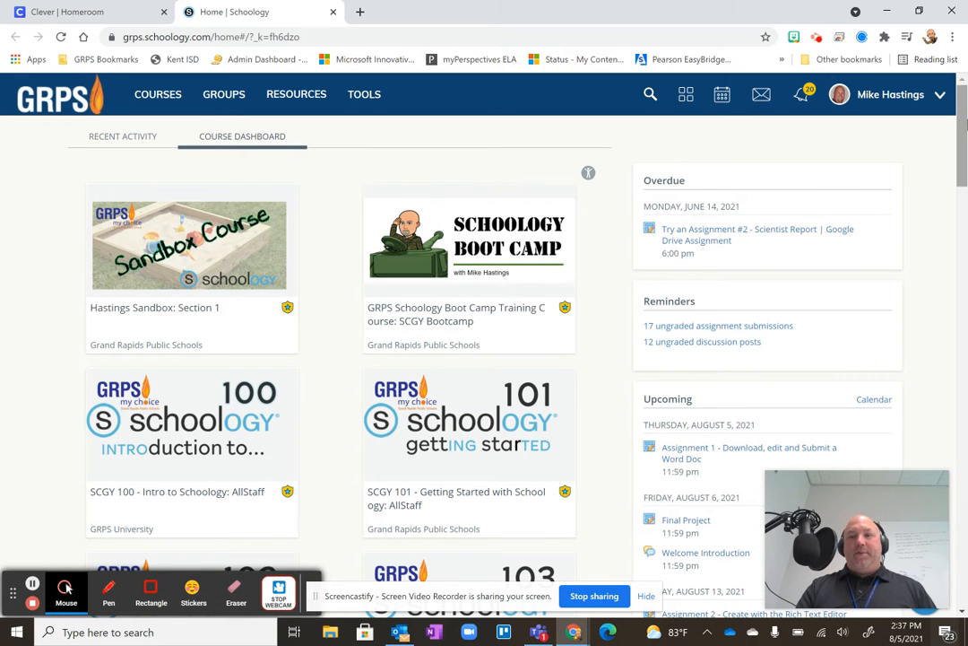
left_click_drag(961, 151, 964, 578)
left_click(453, 232)
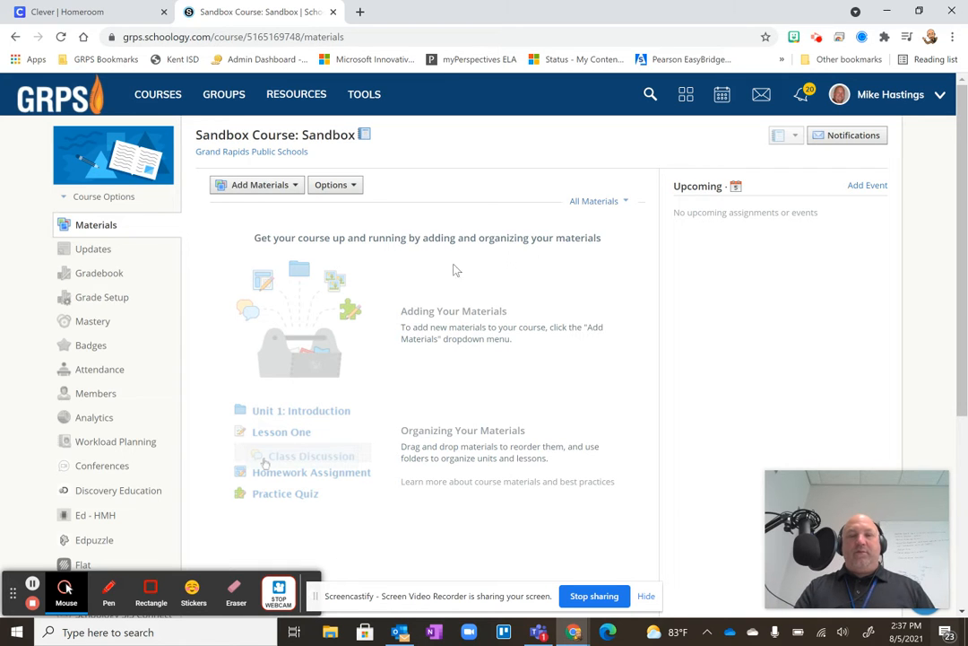
Start a new folder in the course materials titled "Parent Information" and colour it red.
left_click(284, 187)
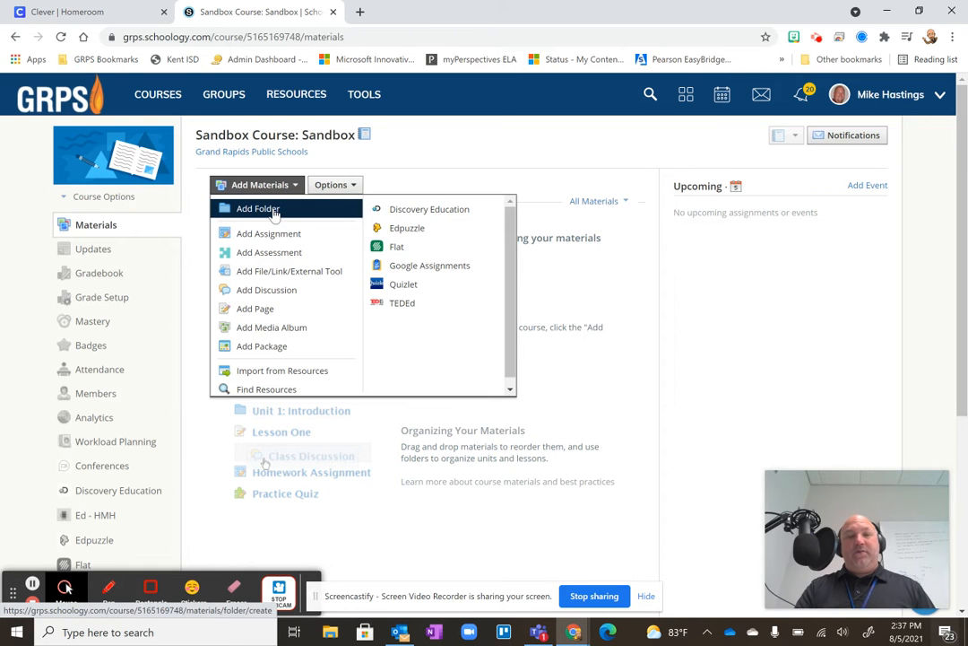
left_click(273, 209)
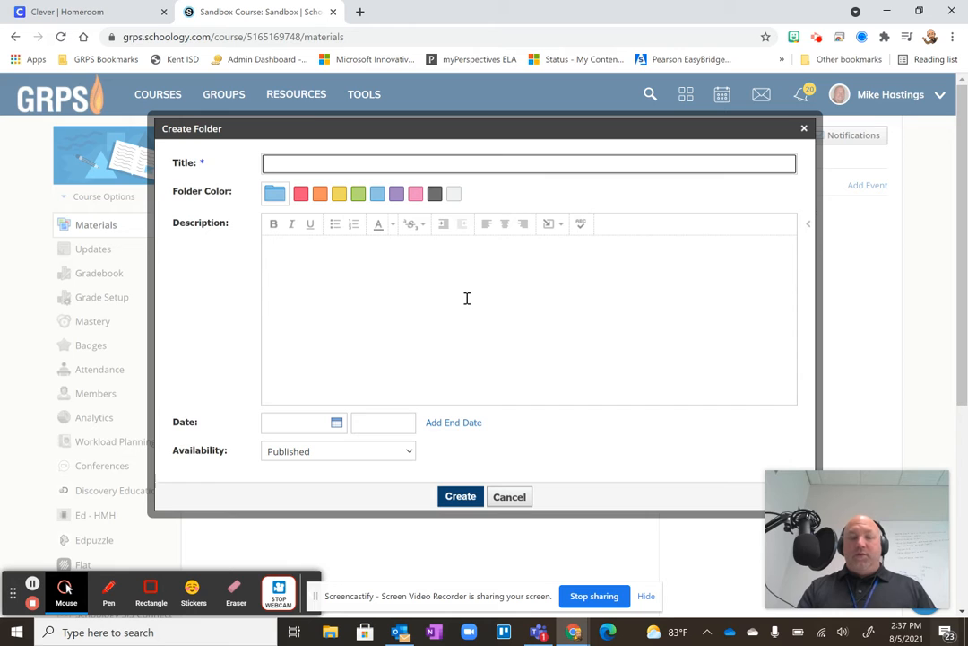
type("Parent Information")
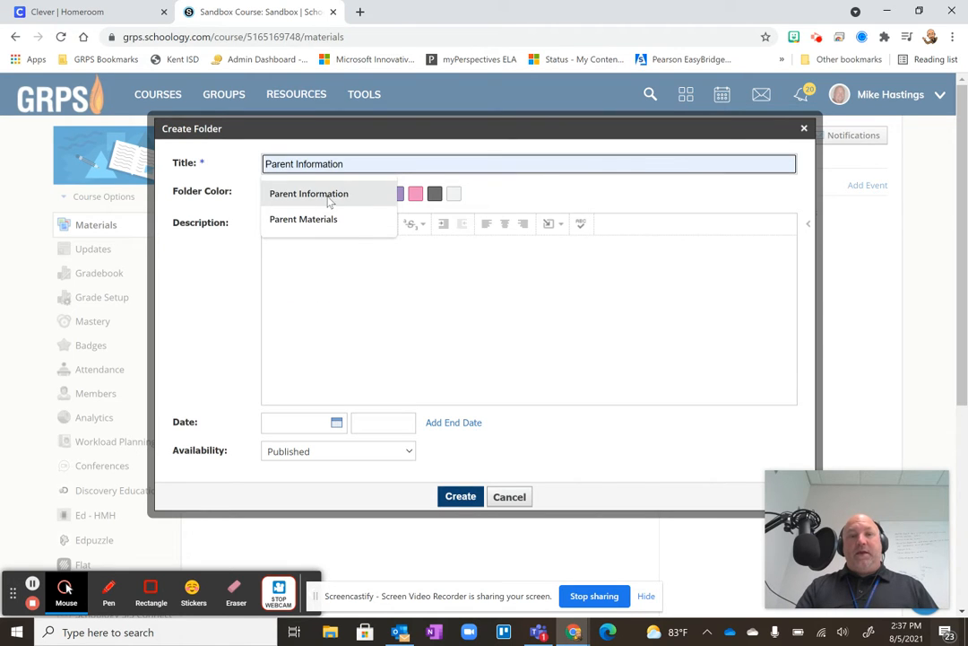
left_click(360, 197)
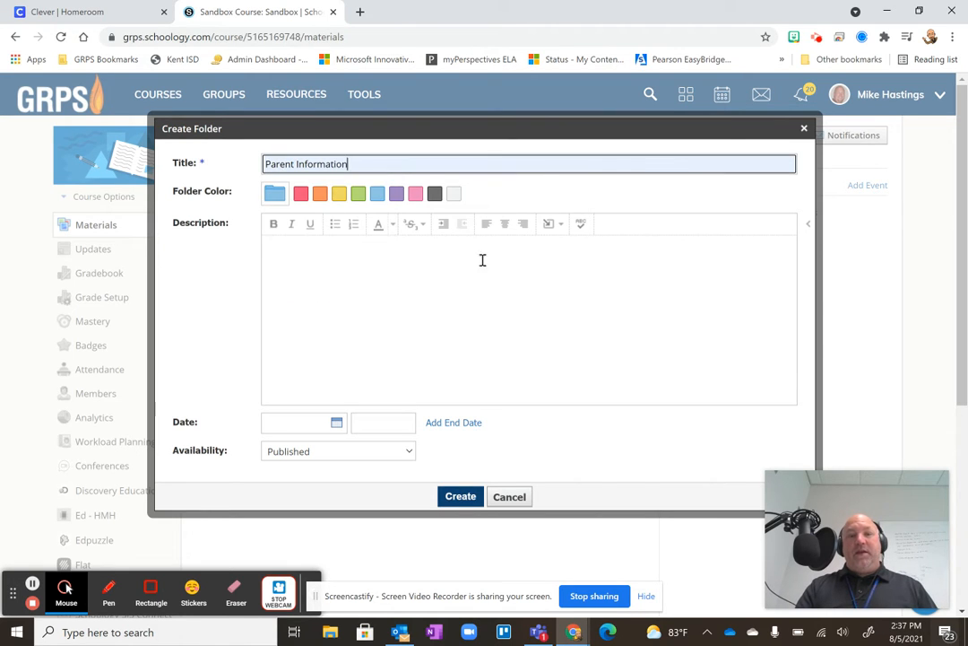
left_click(301, 193)
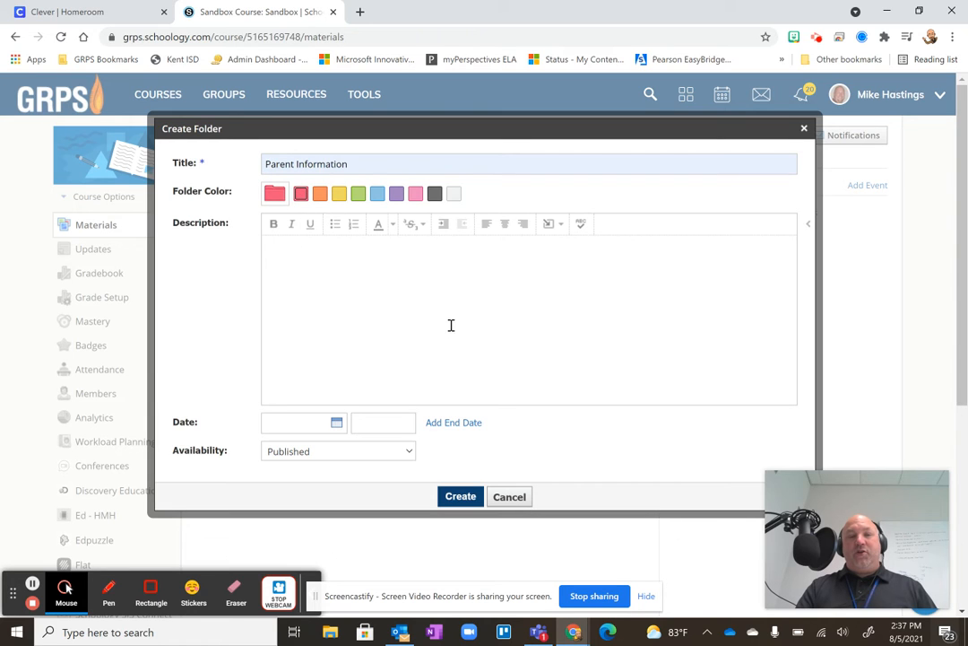
Enter the folder description "PARENTS! Click here to find informastion about this class!" and create the folder.
left_click(282, 253)
type("P")
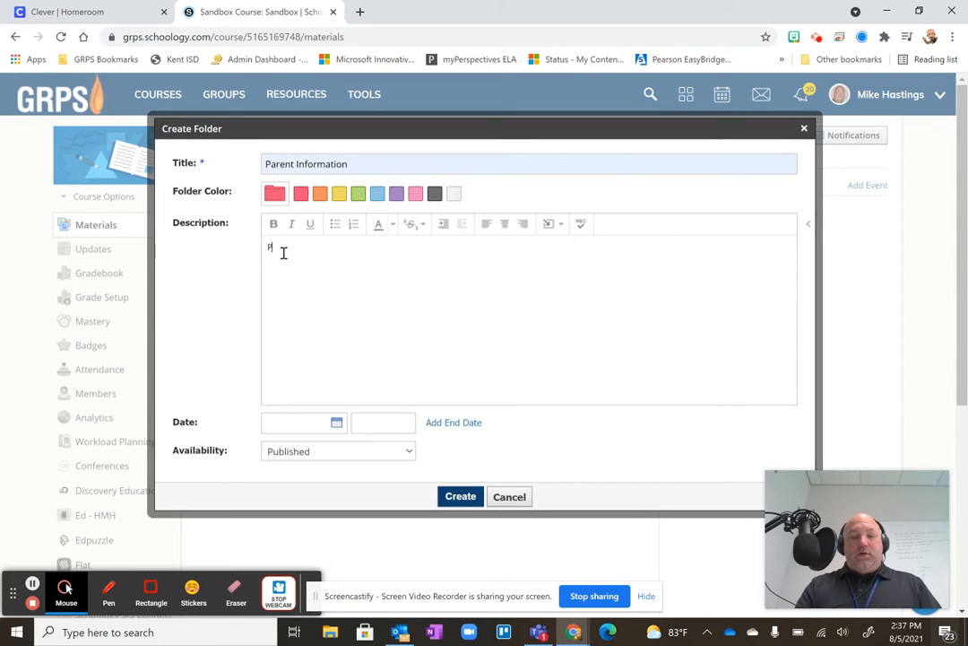
type("ARENTS!")
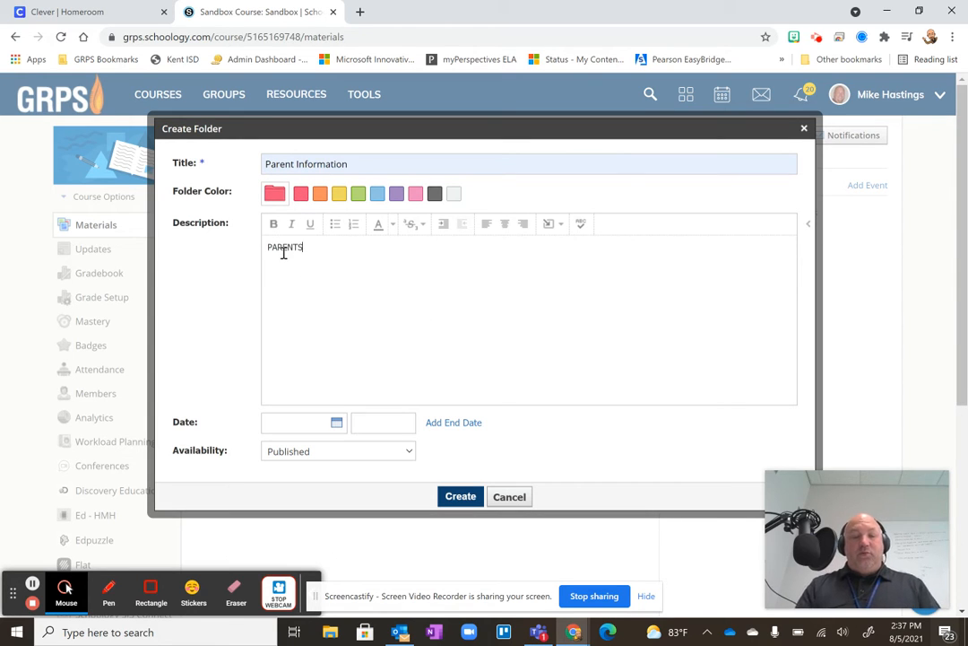
type("  Click ")
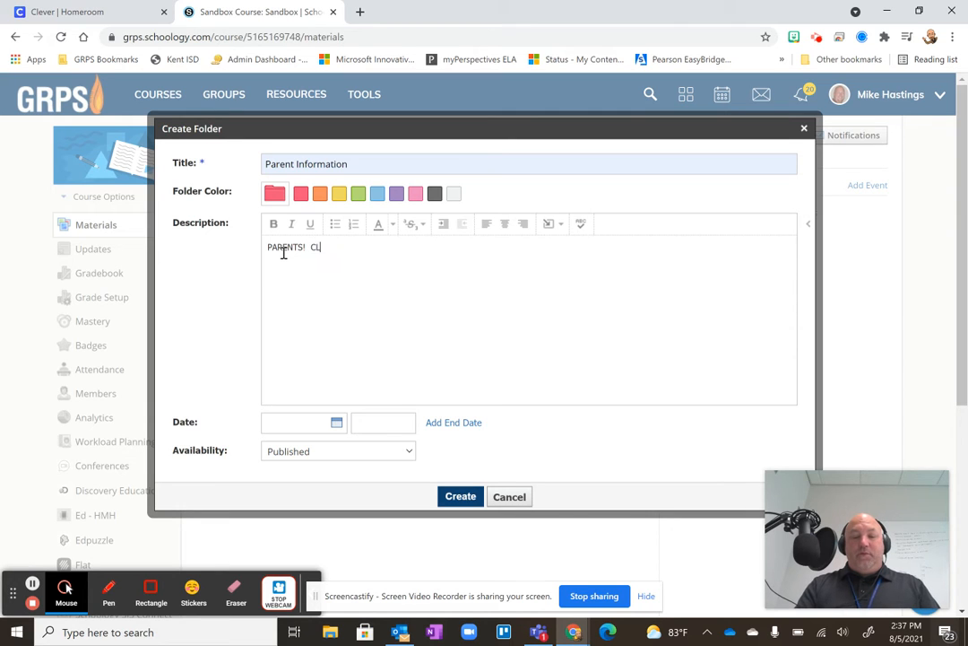
type("here to find")
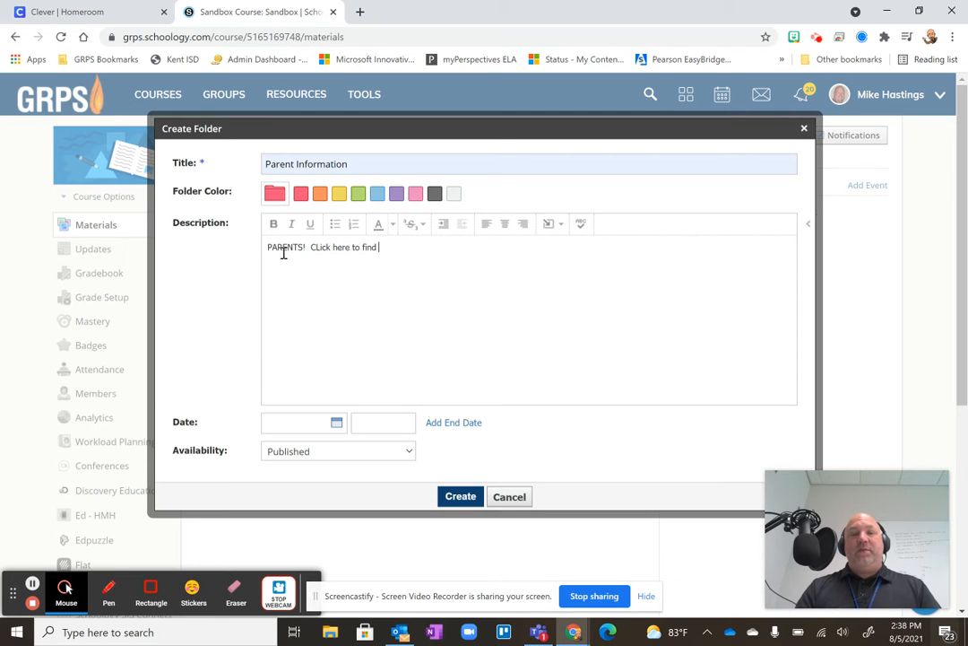
left_click(321, 250)
key("BackSpace")
type("l")
left_click(391, 248)
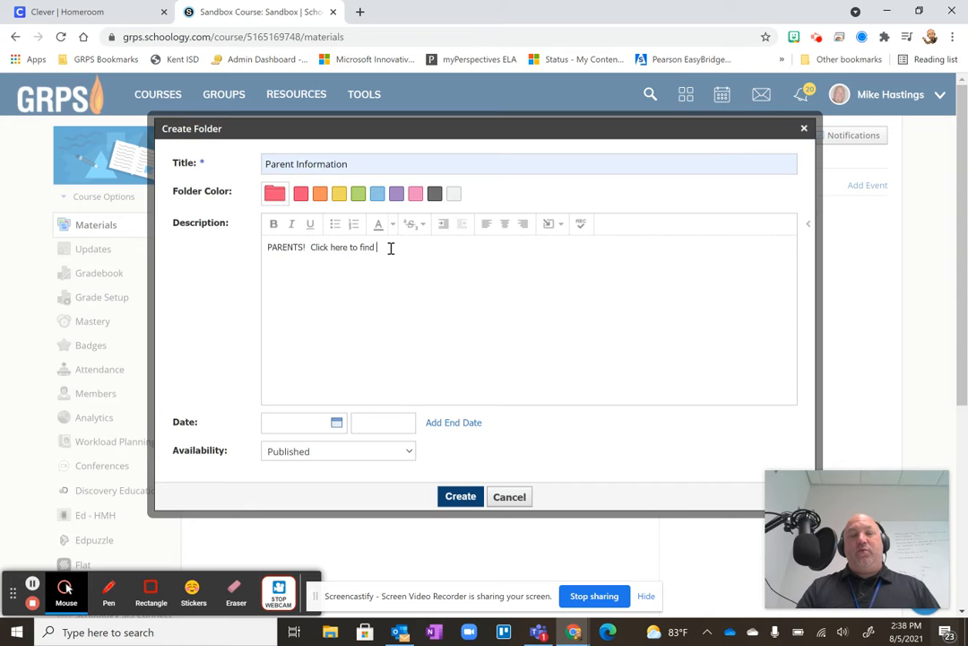
type("informas")
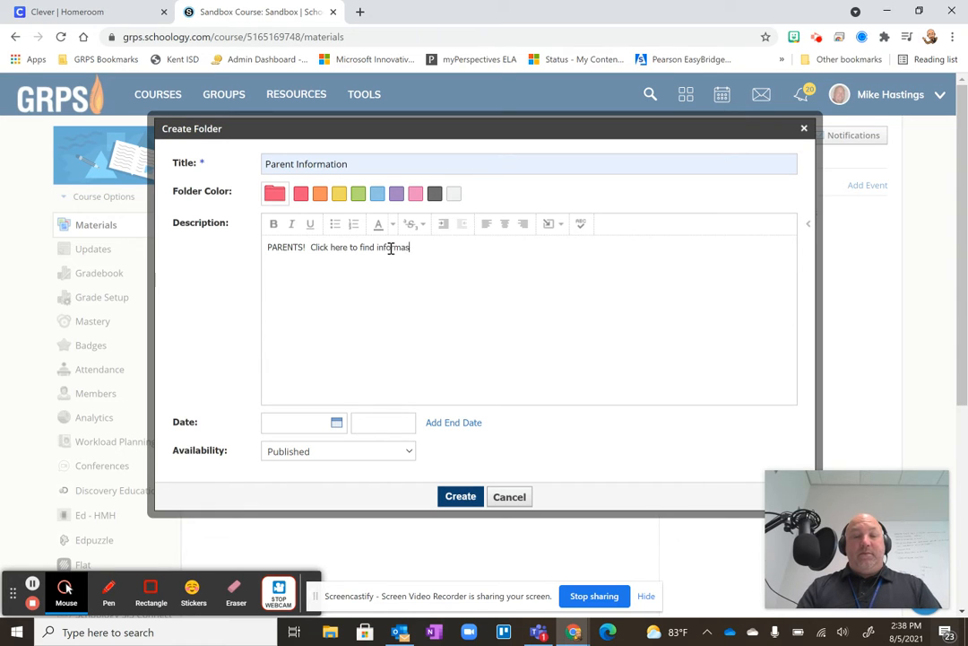
type("tion about this ")
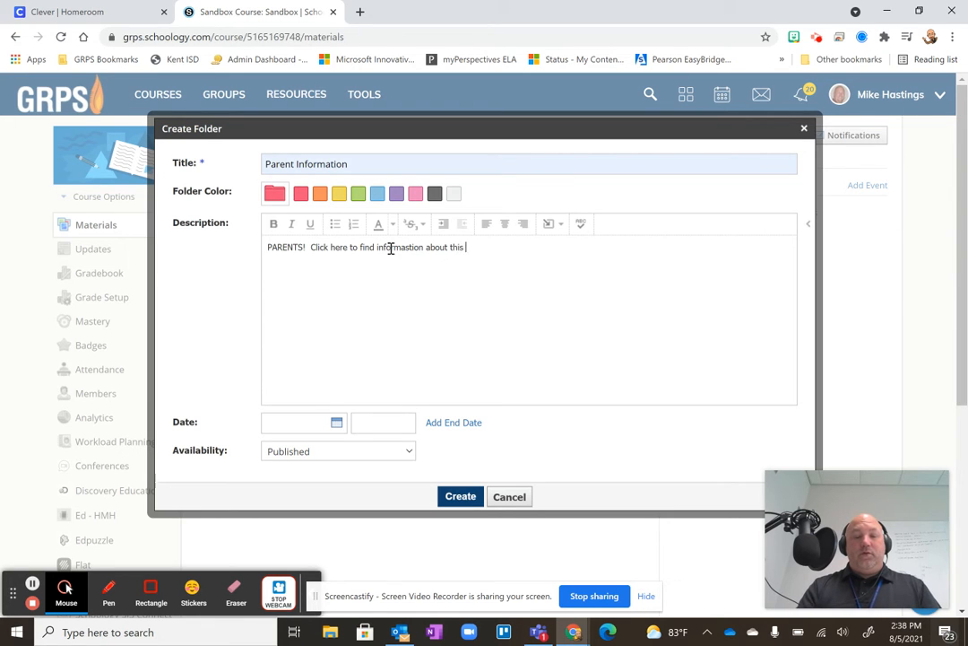
type("class!")
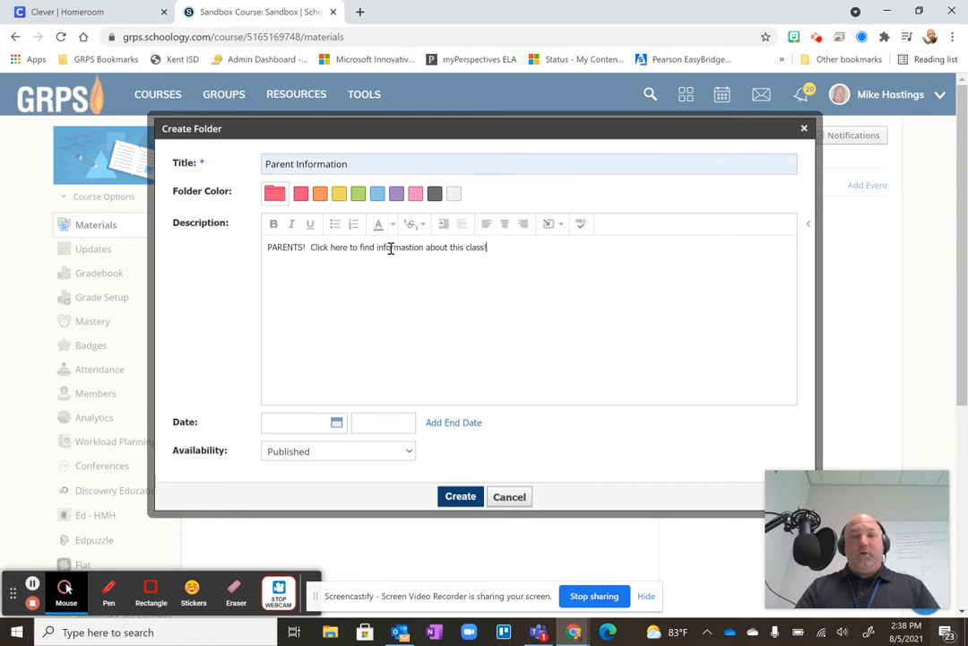
left_click(462, 496)
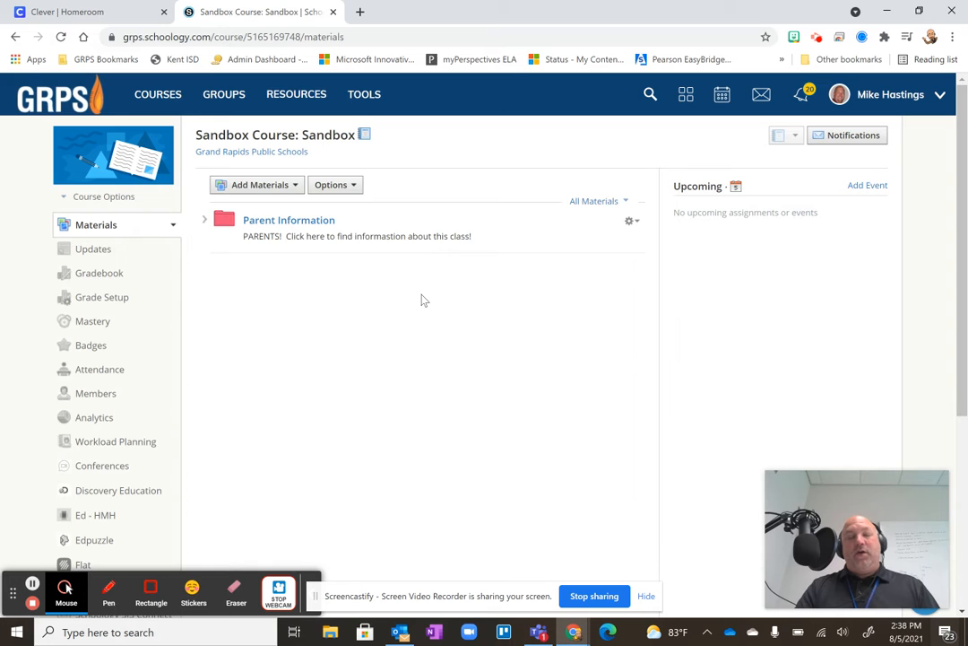
Start another materials folder titled "Student Course Information" and colour it orange.
left_click(287, 190)
left_click(248, 209)
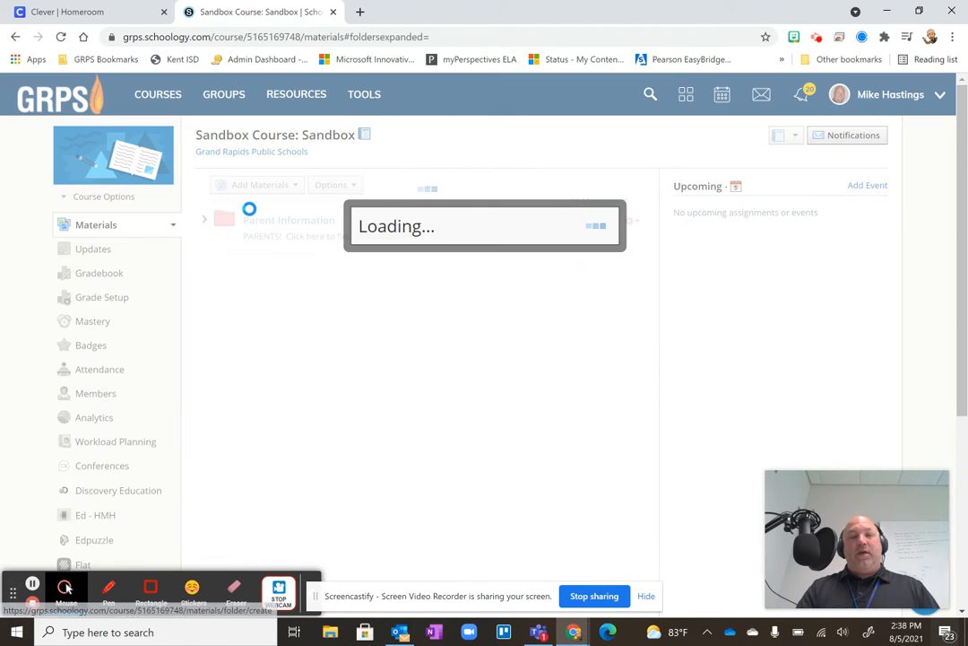
type("Stude")
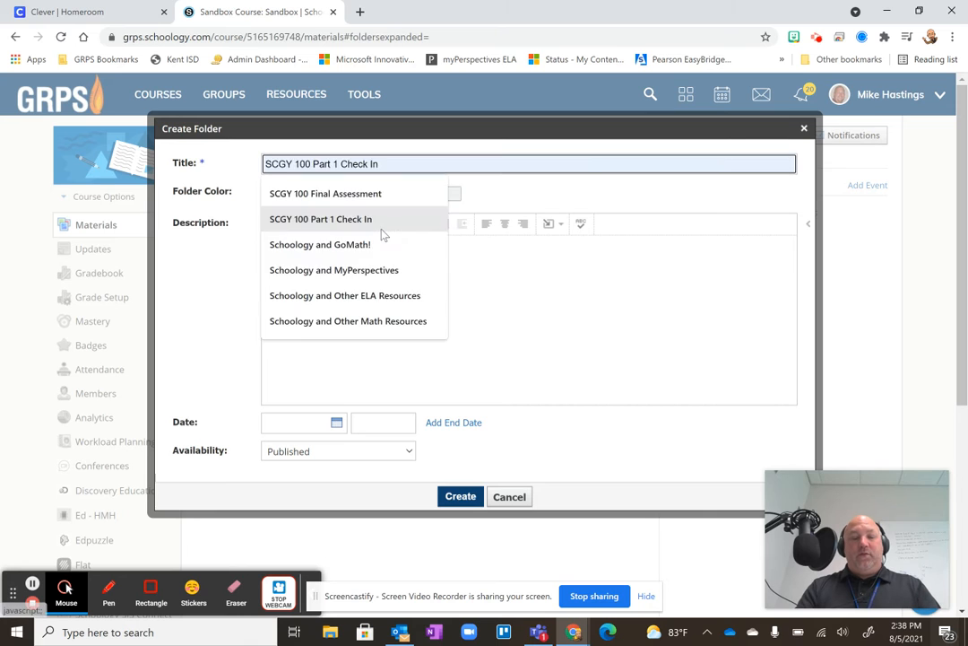
type("nt Cou")
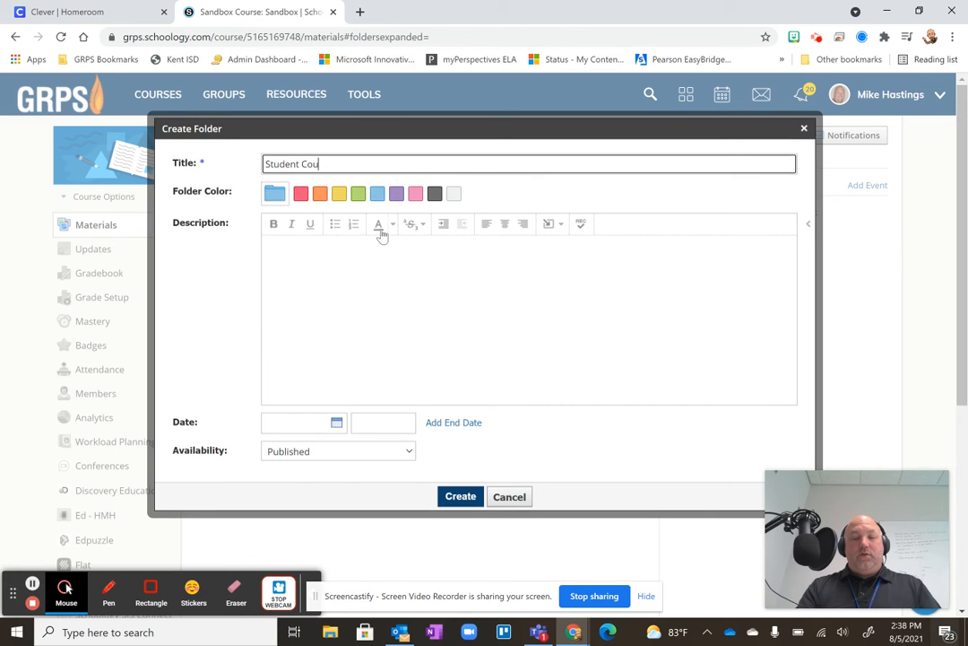
type("rse INformation")
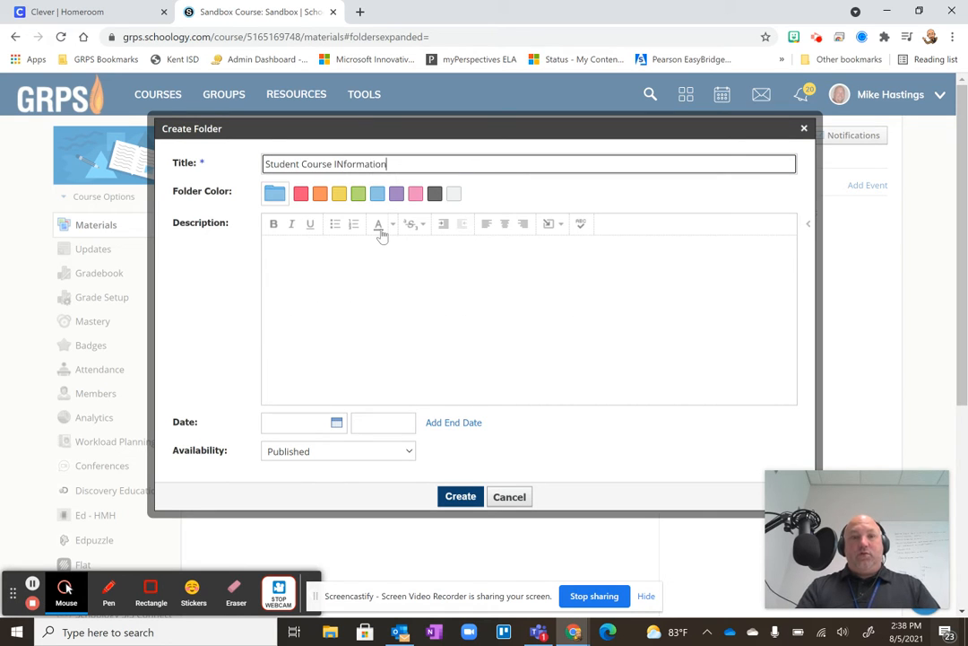
left_click(345, 162)
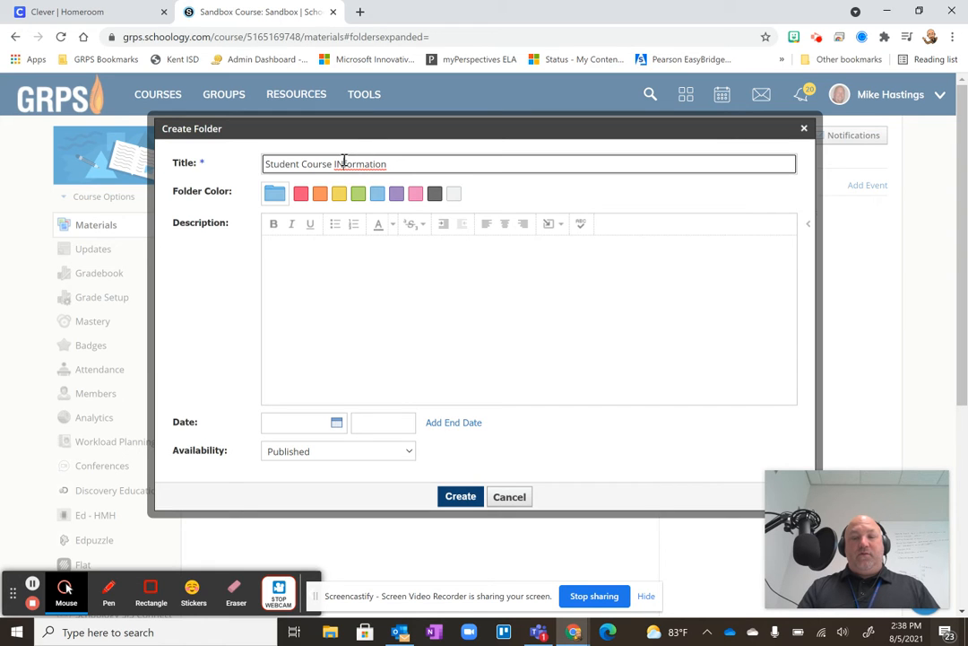
key("BackSpace")
type("n")
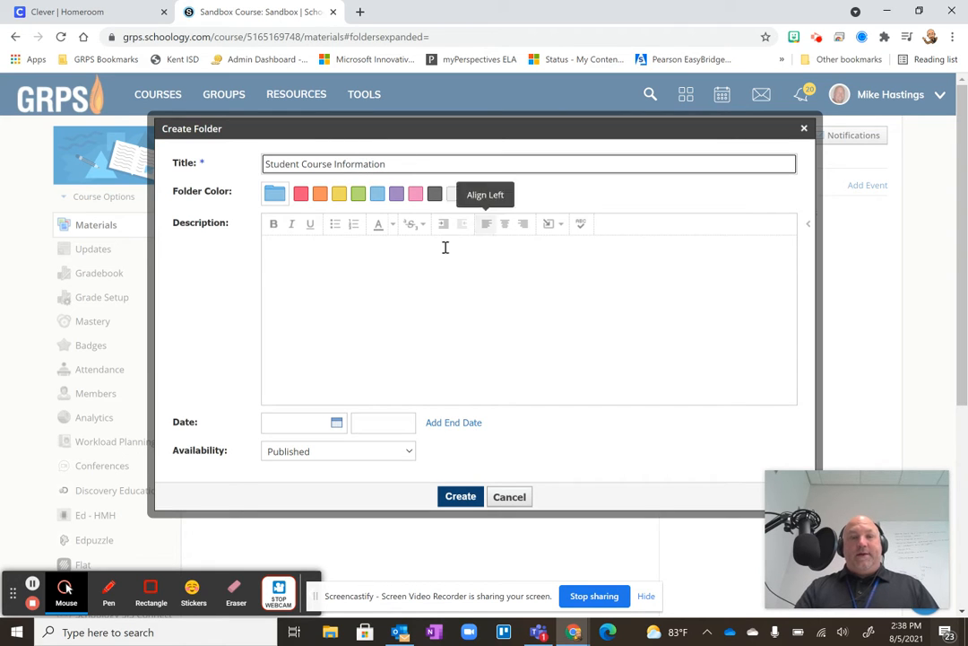
left_click(319, 195)
Enter the description "Students - click here to find course syllabus and other important documents" and create the folder.
left_click(296, 248)
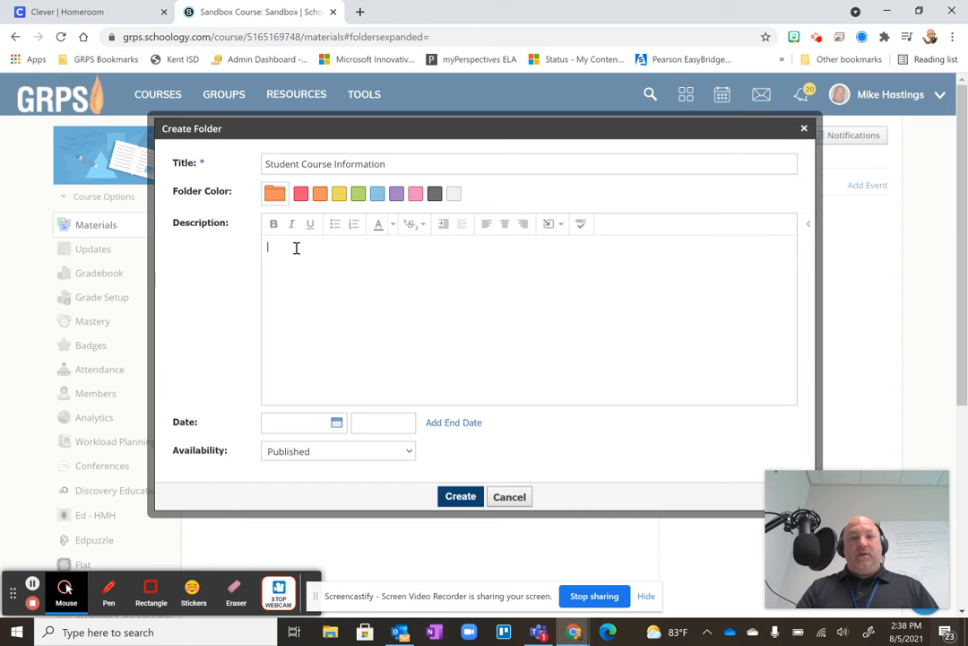
type("Student")
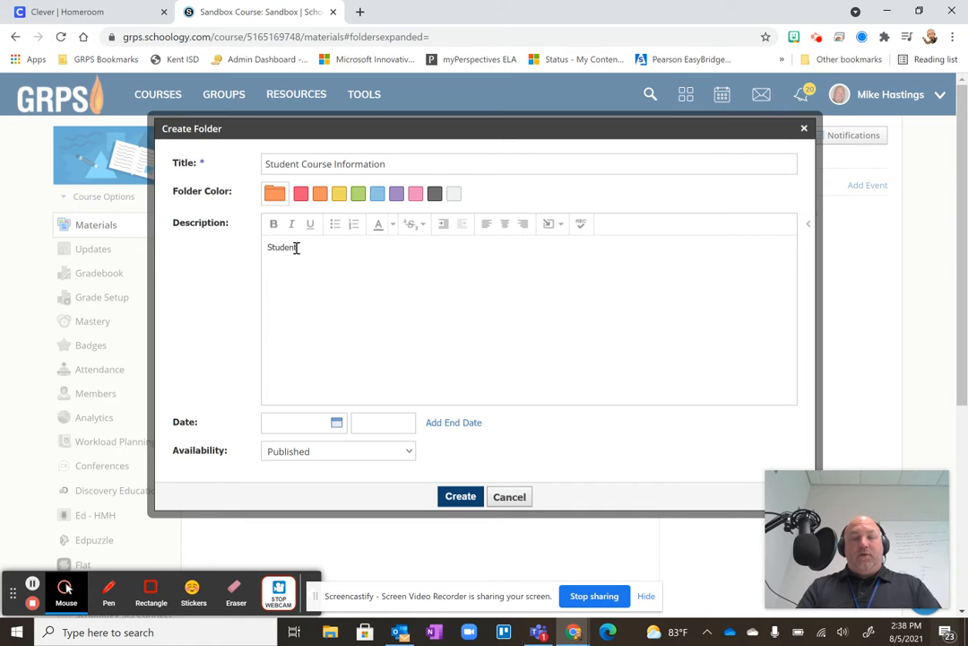
type(" - clic")
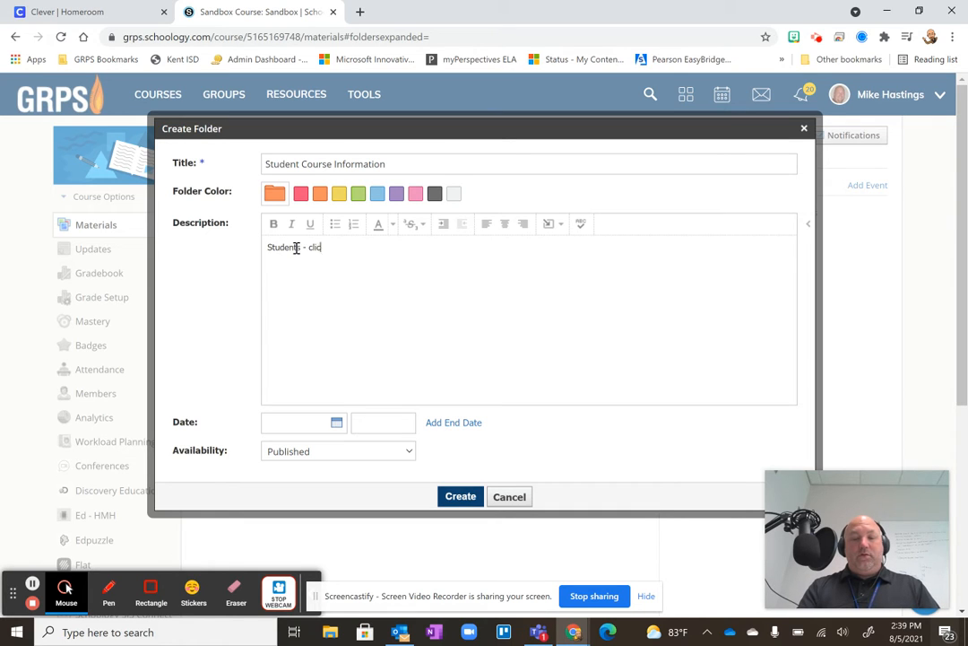
type("k here to find ")
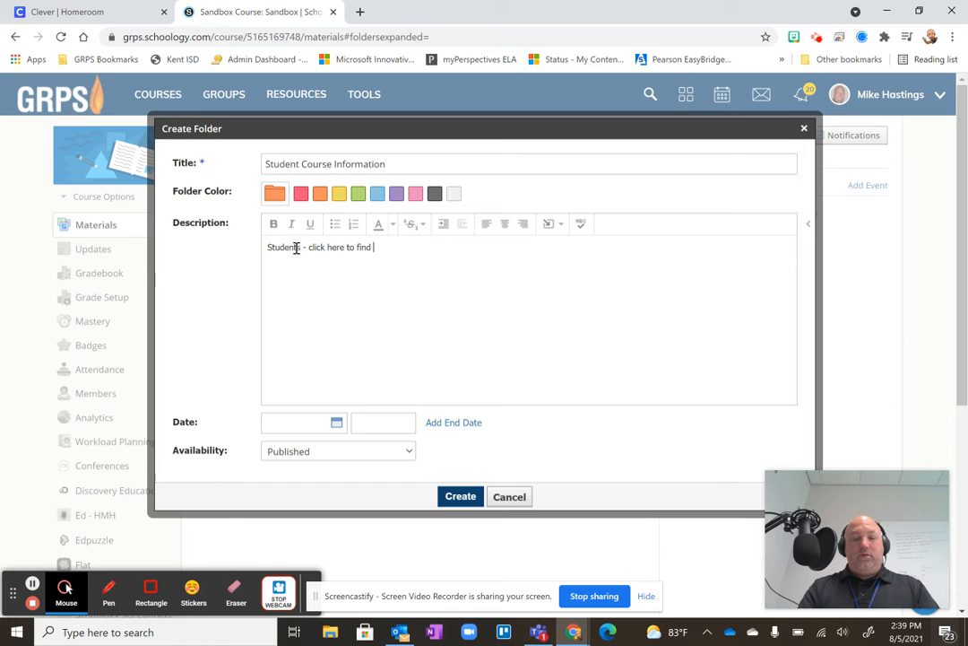
type("course s")
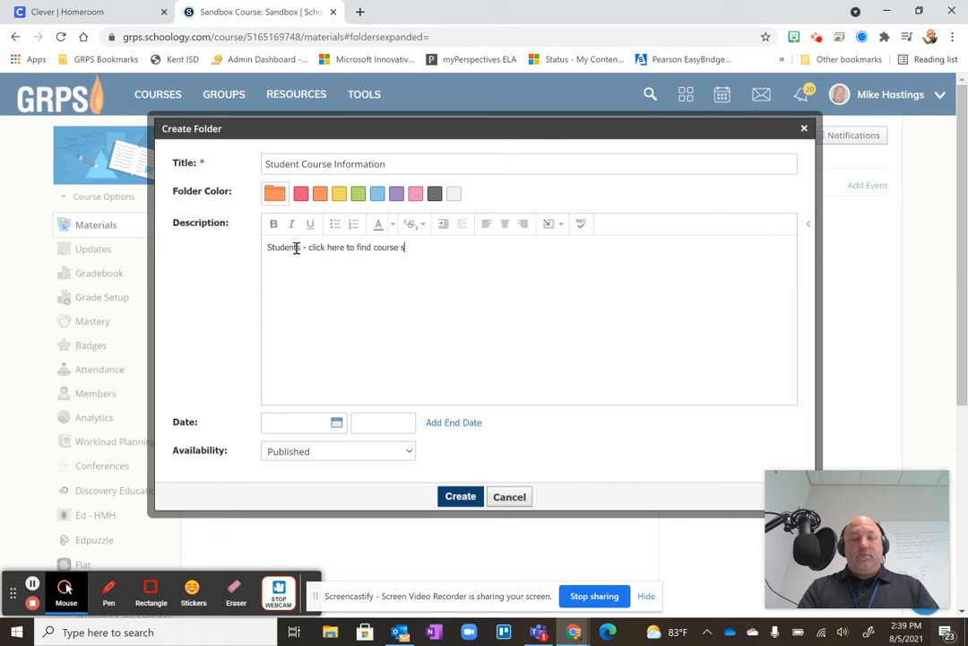
type("yllabus and other important documents")
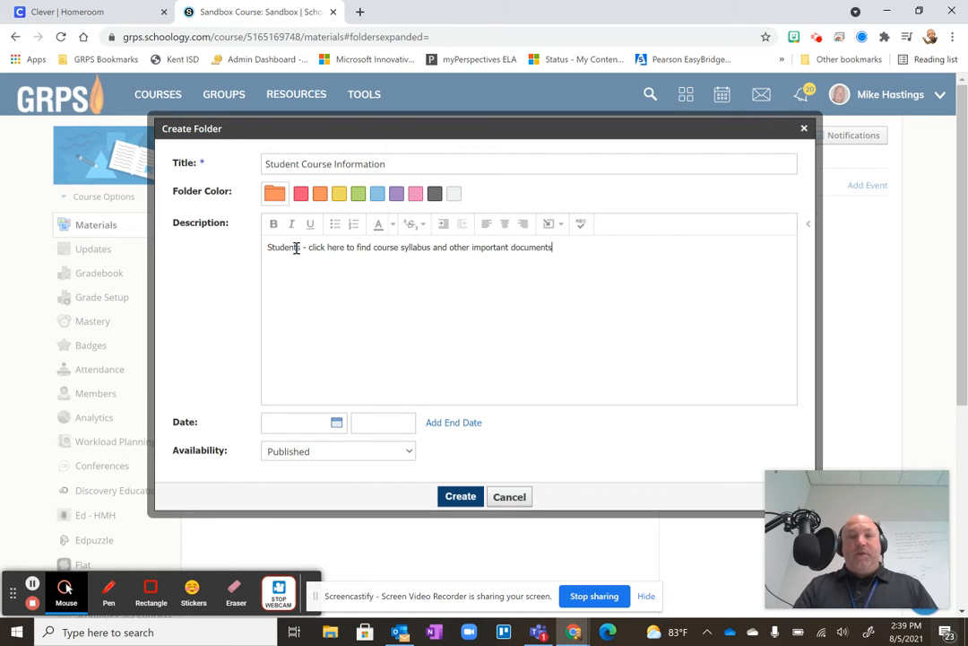
left_click(465, 498)
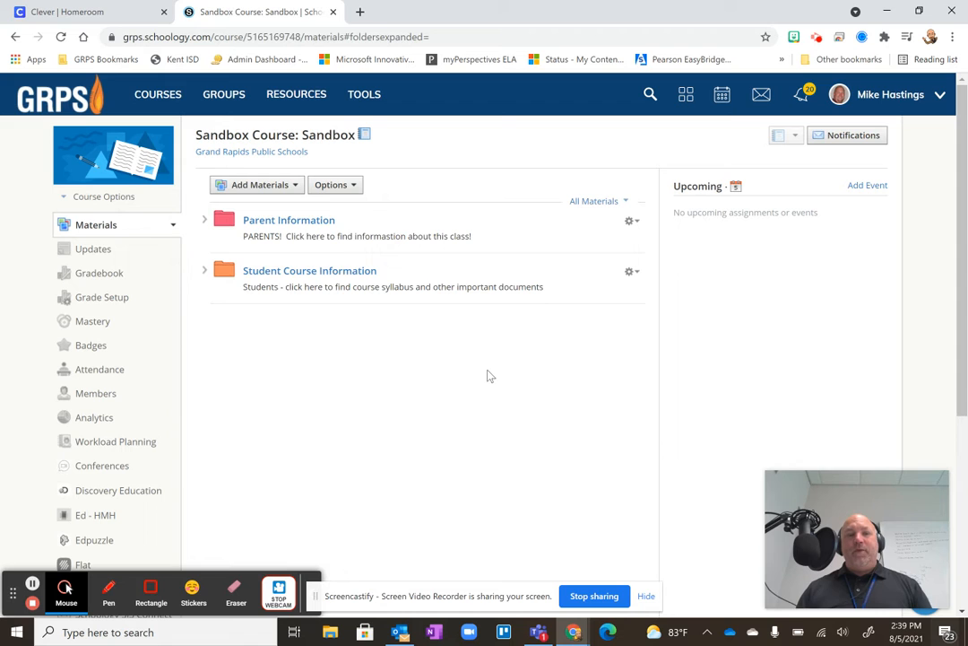
Start a new folder in the course materials titled "Past Units/Weeks/Projects" and colour it dark gray.
left_click(284, 186)
left_click(256, 208)
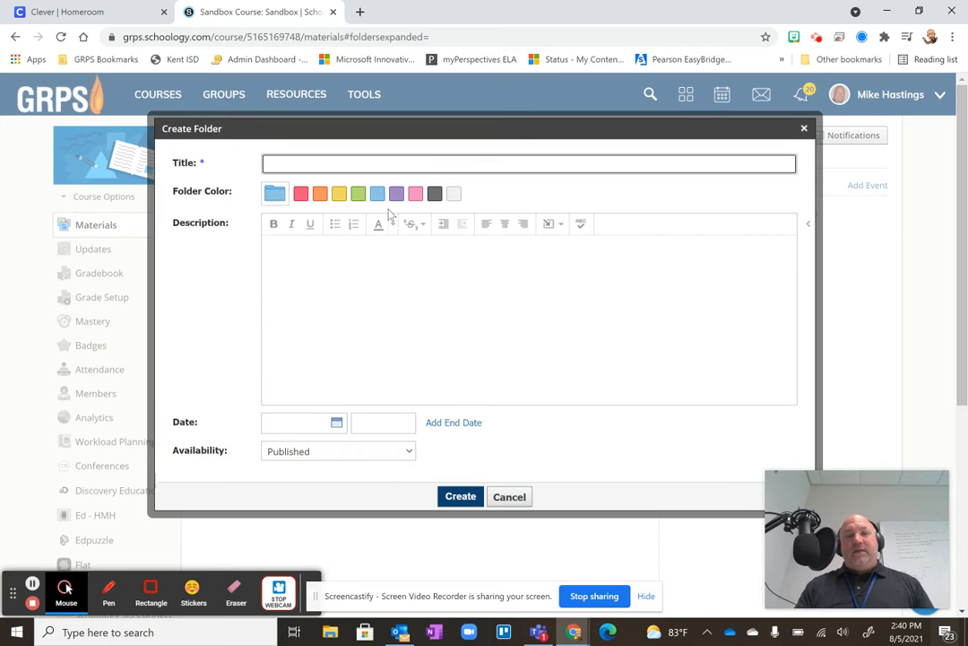
left_click(434, 195)
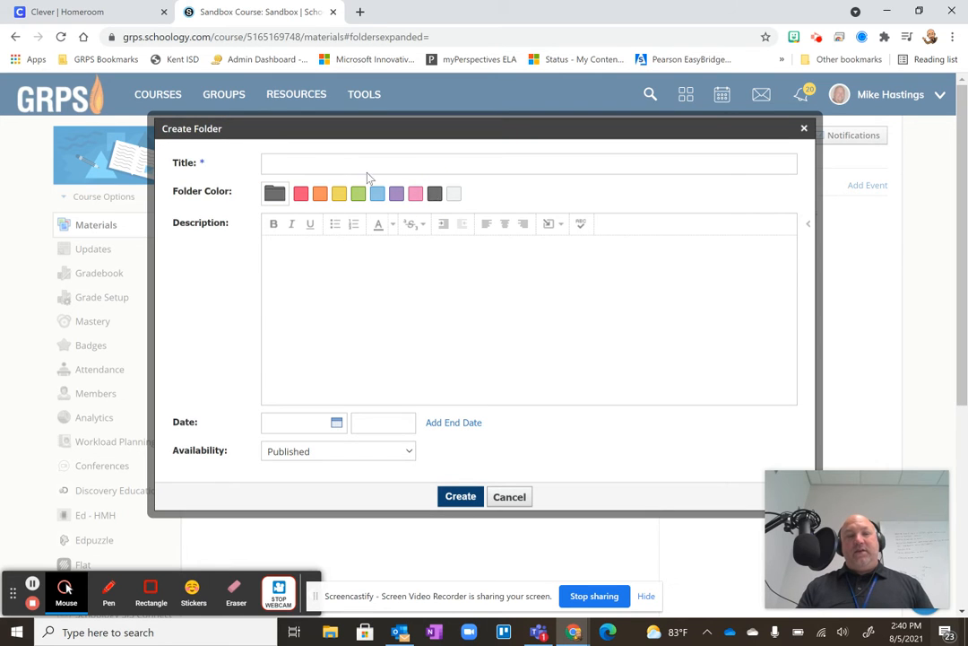
left_click(289, 165)
type("Past")
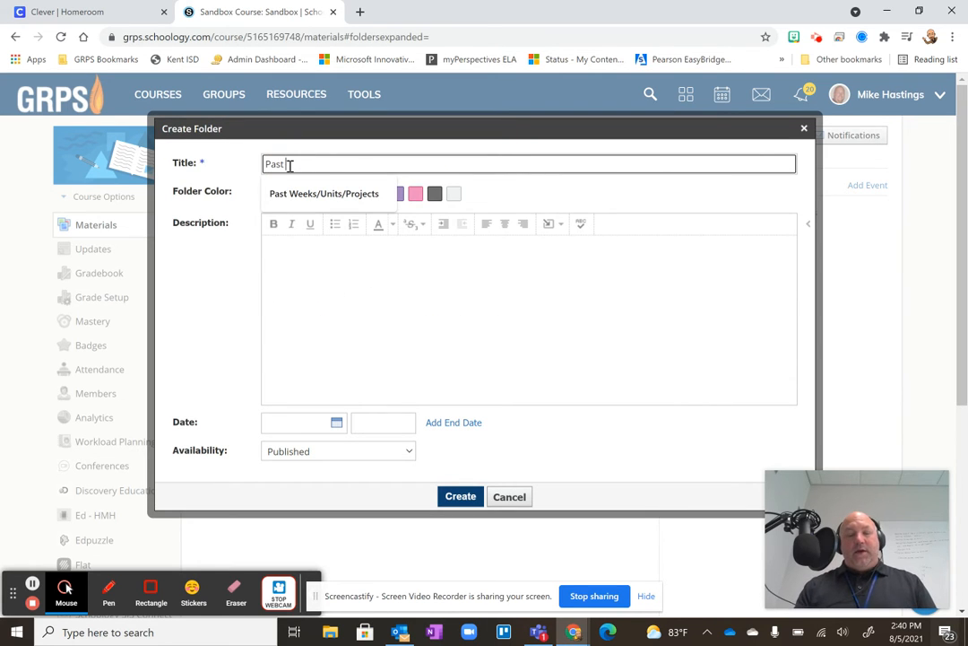
type(" U")
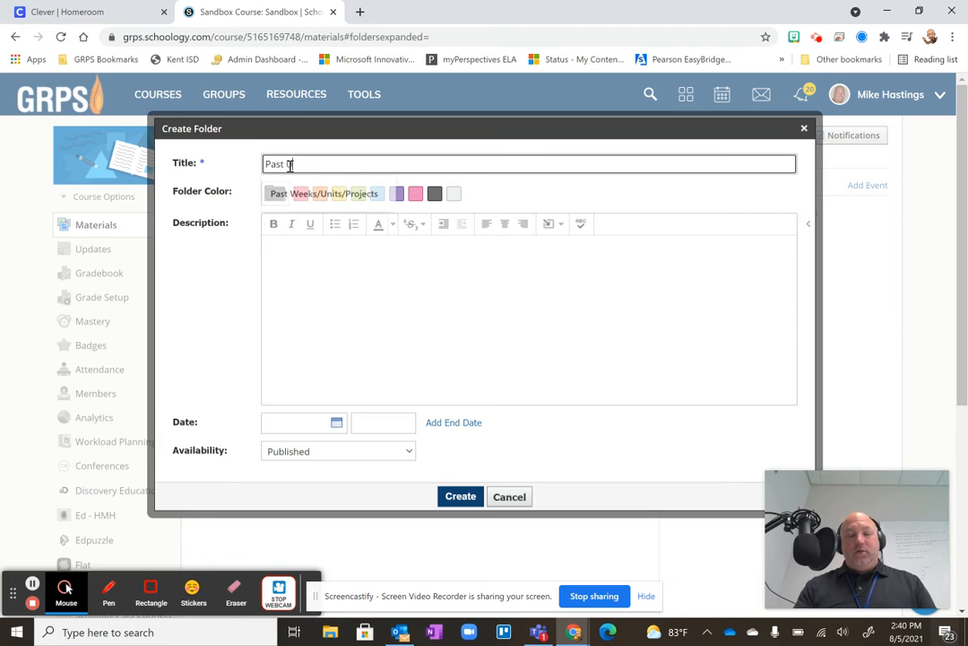
type("nits/We")
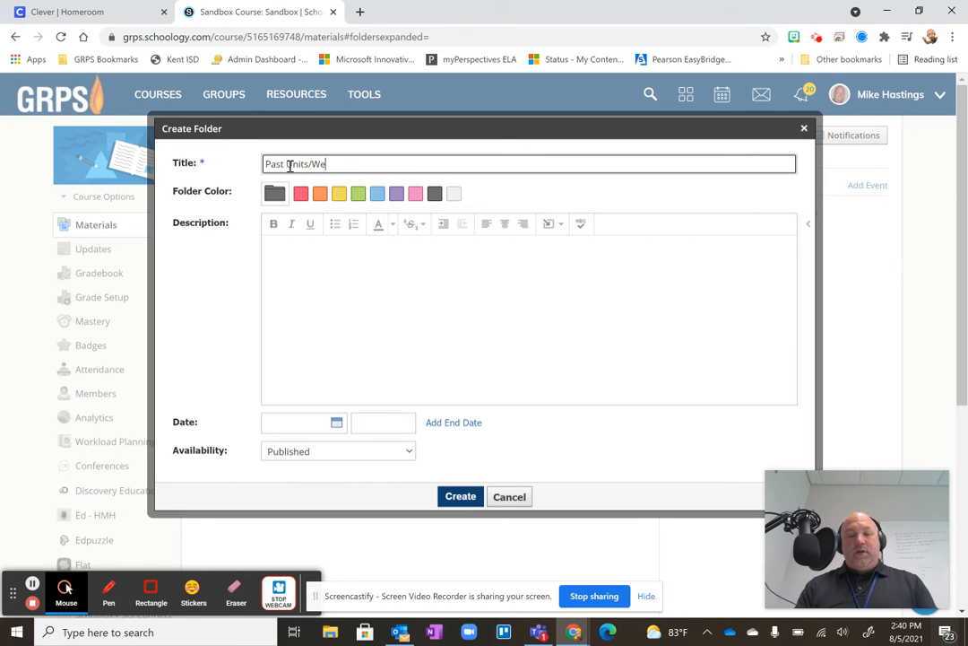
type("eks/Pro")
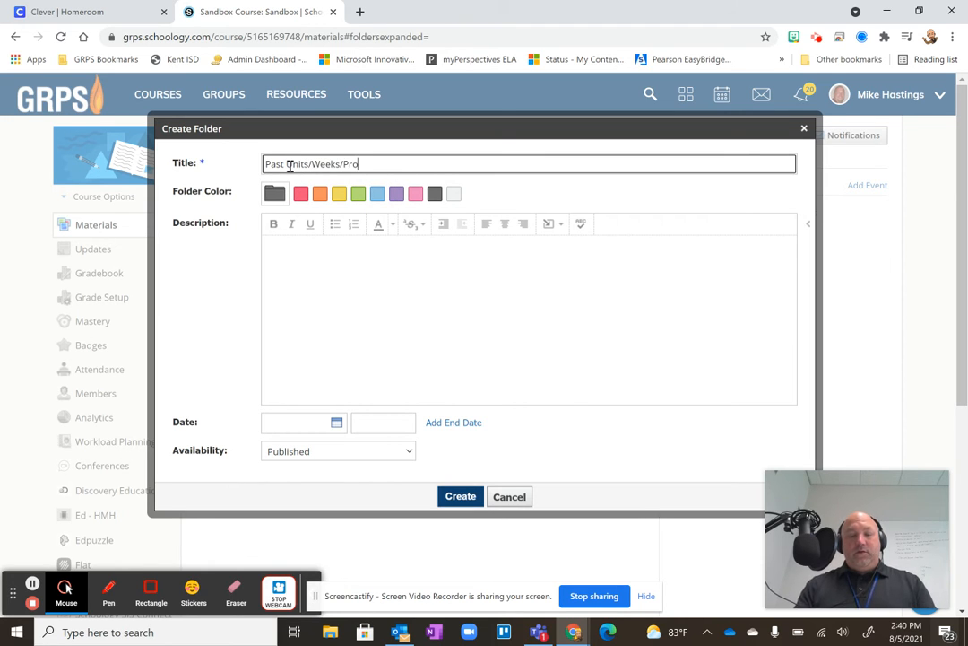
type("jects")
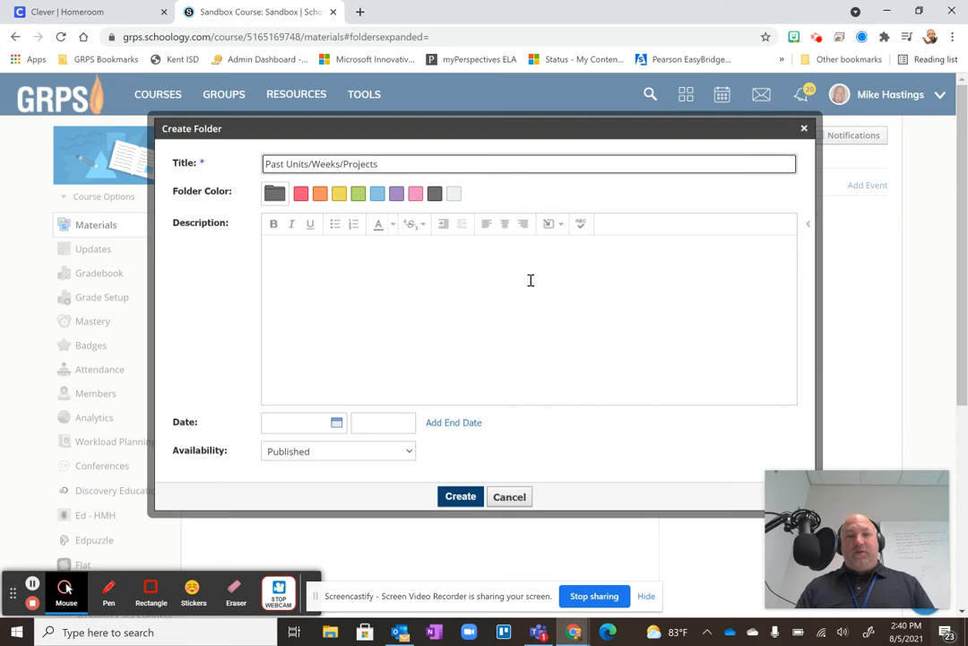
Begin the folder's description with "Click here to find".
left_click(307, 253)
type("C")
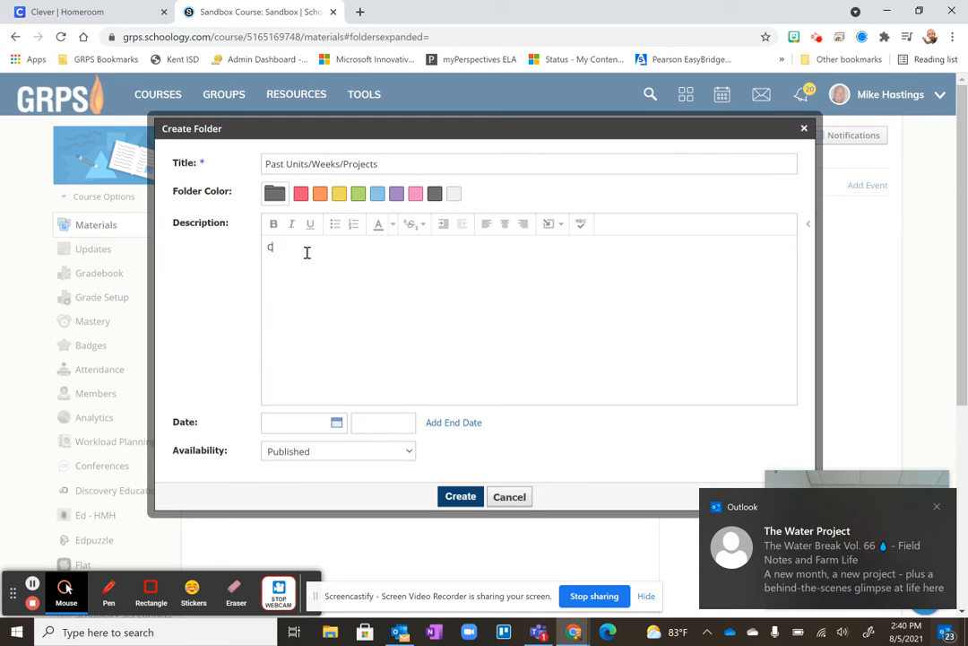
type("lick here to find")
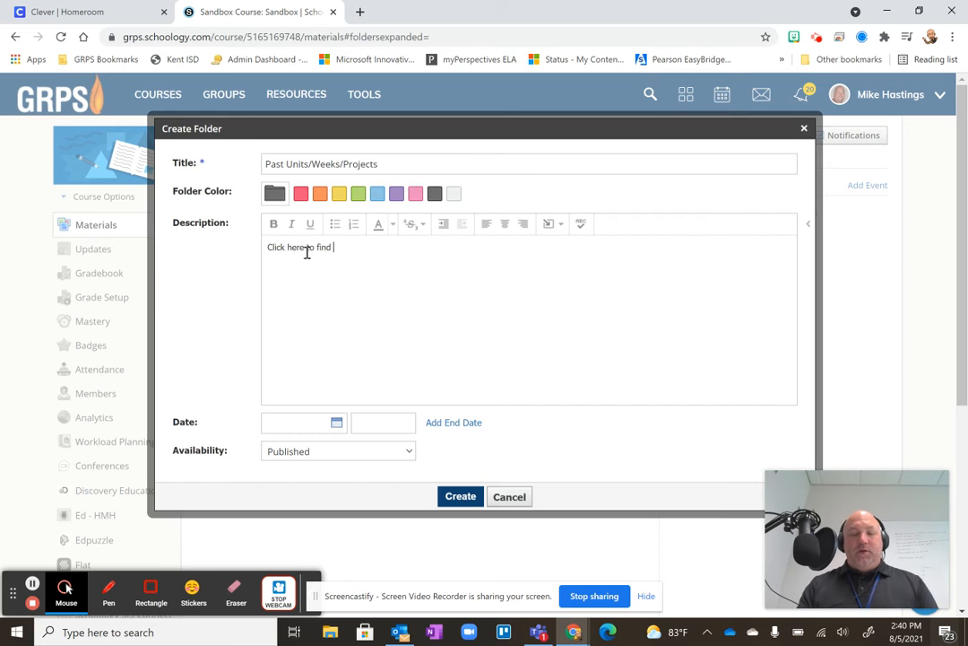
type("Past w")
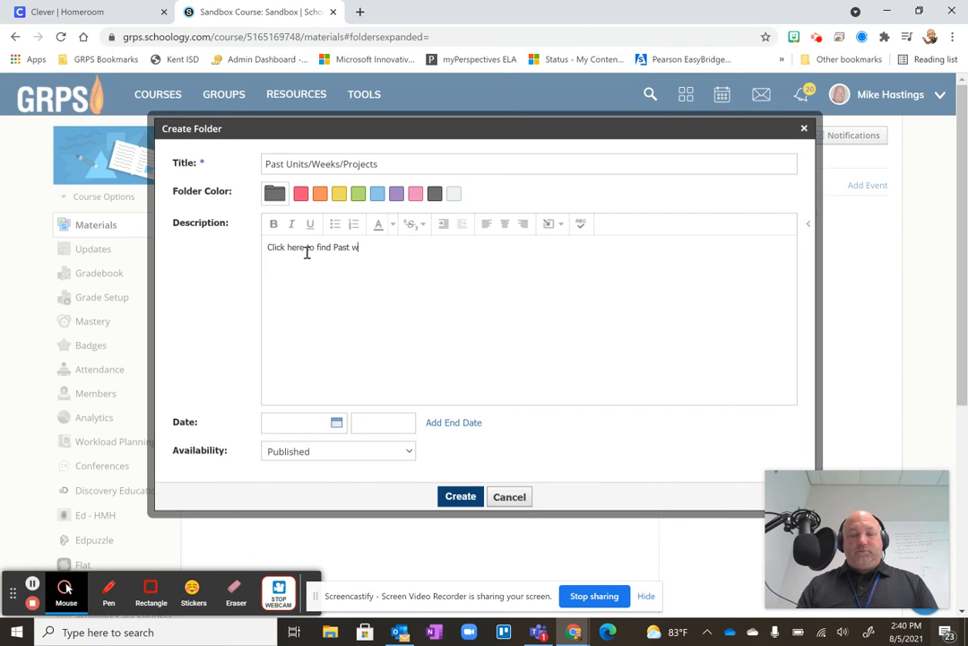
type("eeks")
key("BackSpace")
key("BackSpace")
key("BackSpace")
key("BackSpace")
key("BackSpace")
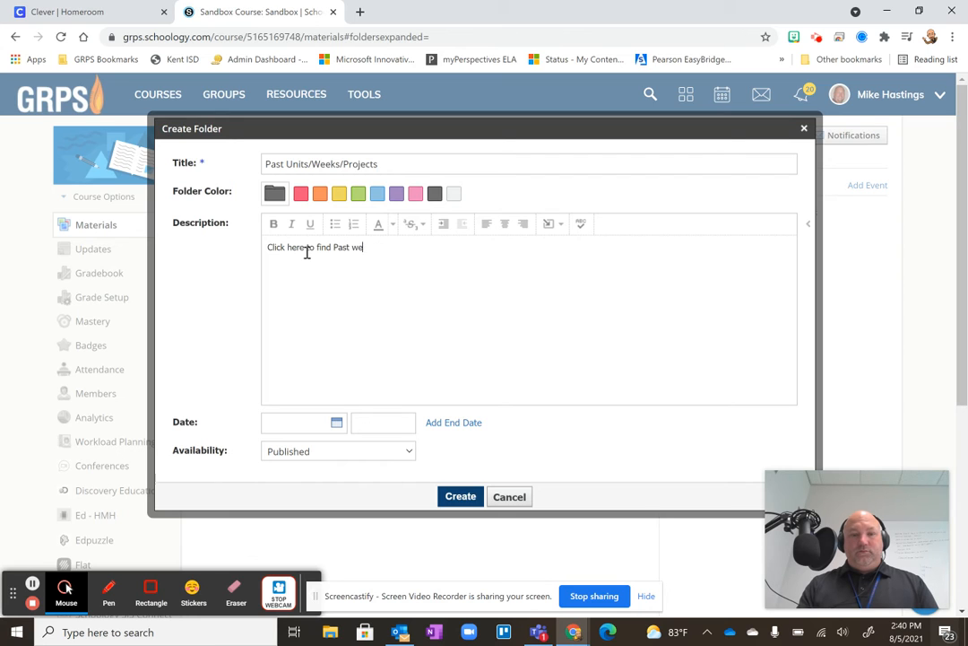
key("BackSpace")
key("BackSpace")
key("BackSpace")
key("BackSpace")
key("BackSpace")
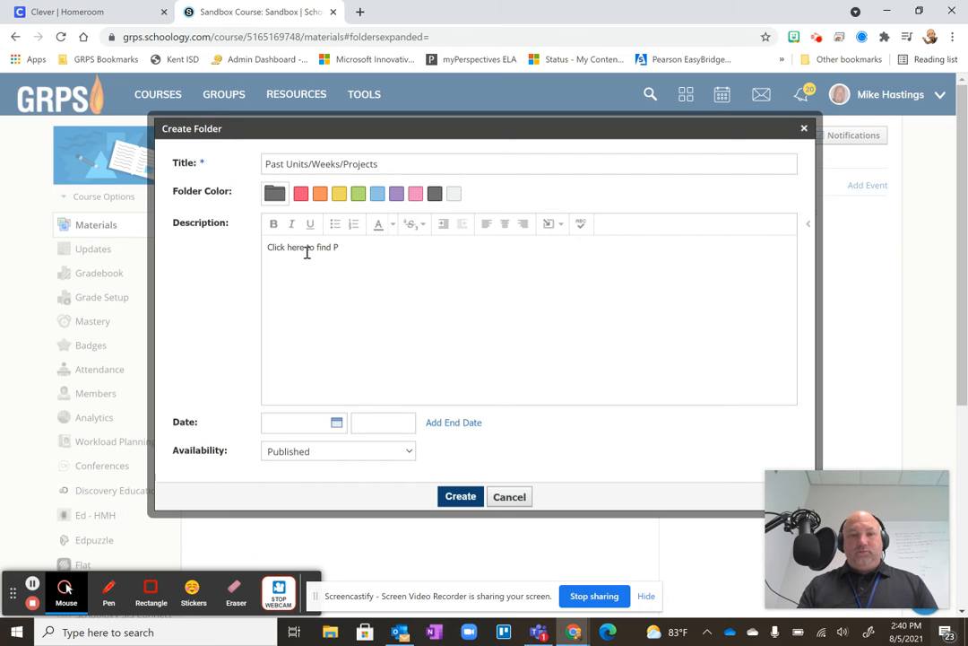
type("Work that")
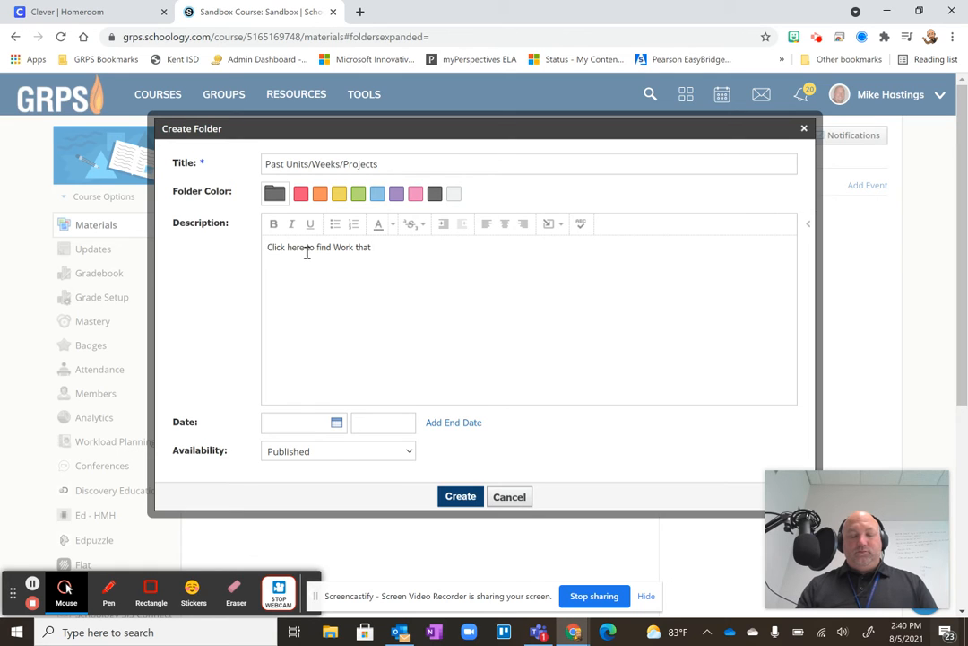
type("is Old")
key("BackSpace")
key("BackSpace")
key("BackSpace")
key("BackSpace")
key("BackSpace")
key("BackSpace")
key("BackSpace")
key("BackSpace")
key("BackSpace")
key("BackSpace")
key("BackSpace")
key("BackSpace")
key("BackSpace")
key("BackSpace")
key("BackSpace")
key("BackSpace")
Complete the description as "Click here to find coursework that is already done" and create the folder.
type("co")
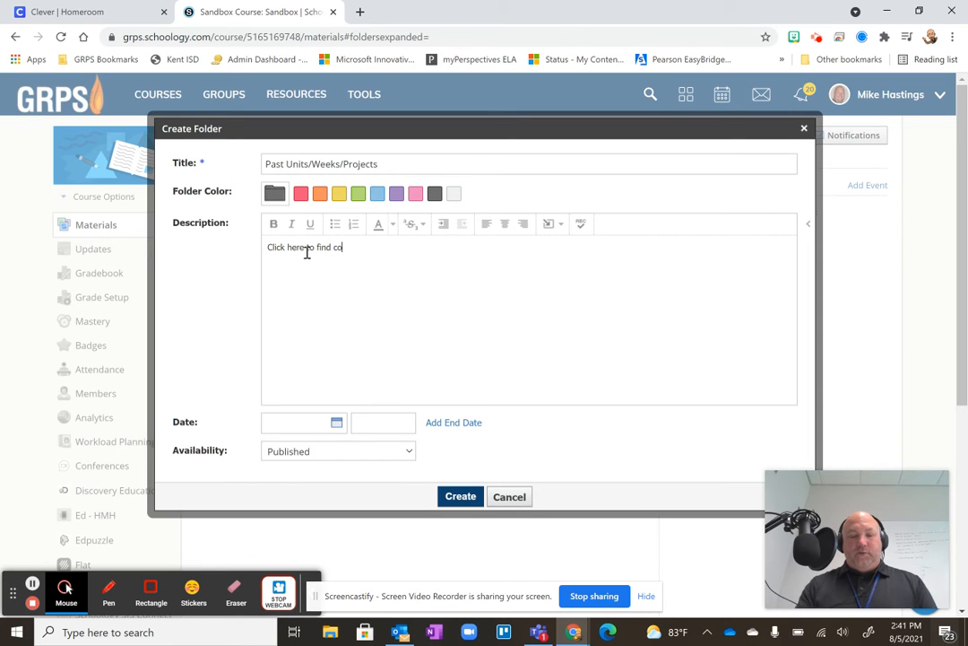
type("ursework that ")
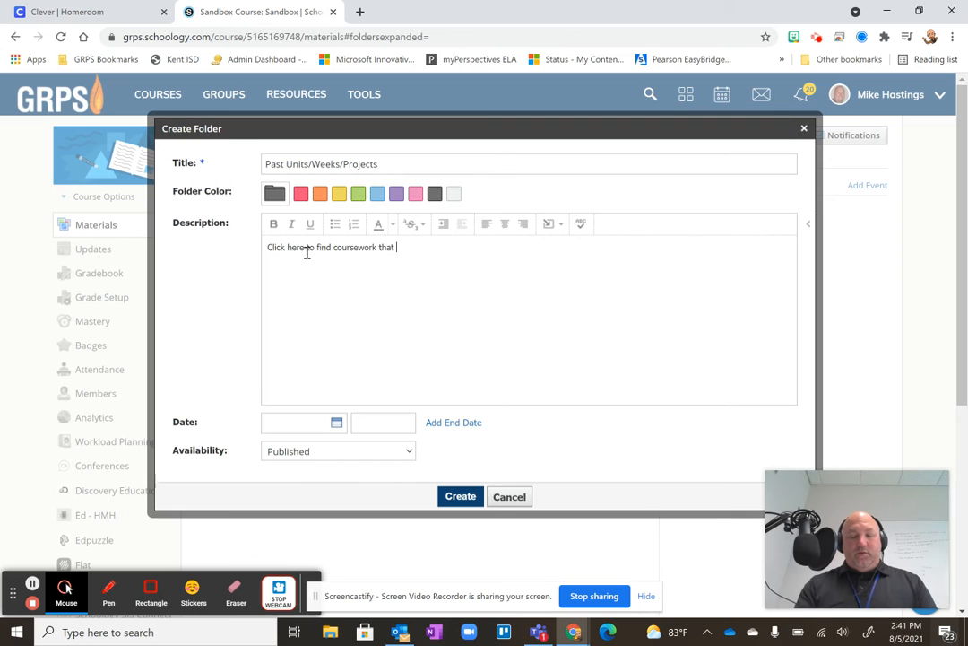
type("is al")
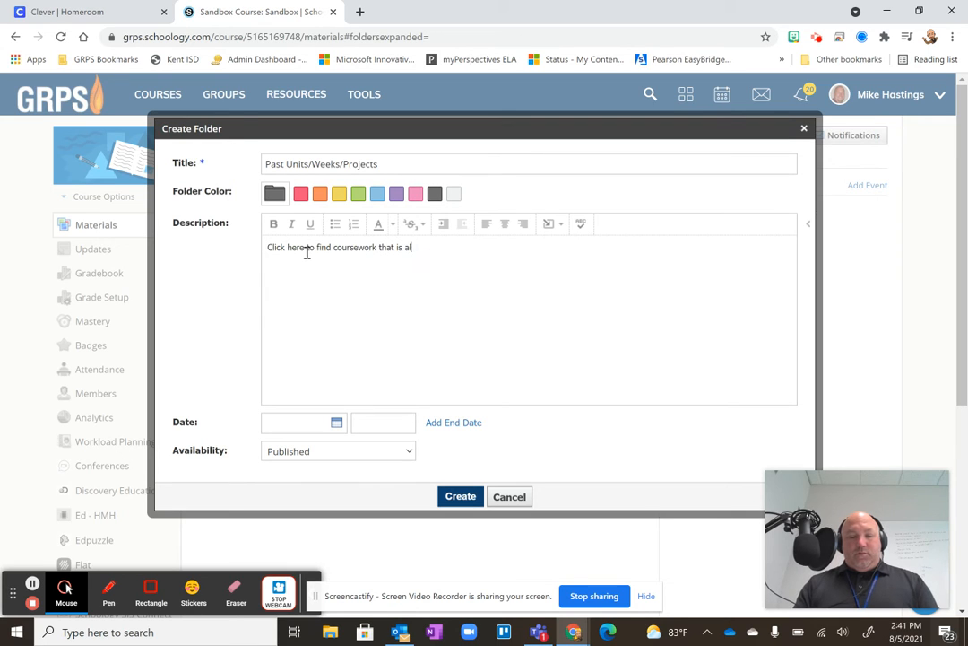
type("ready done")
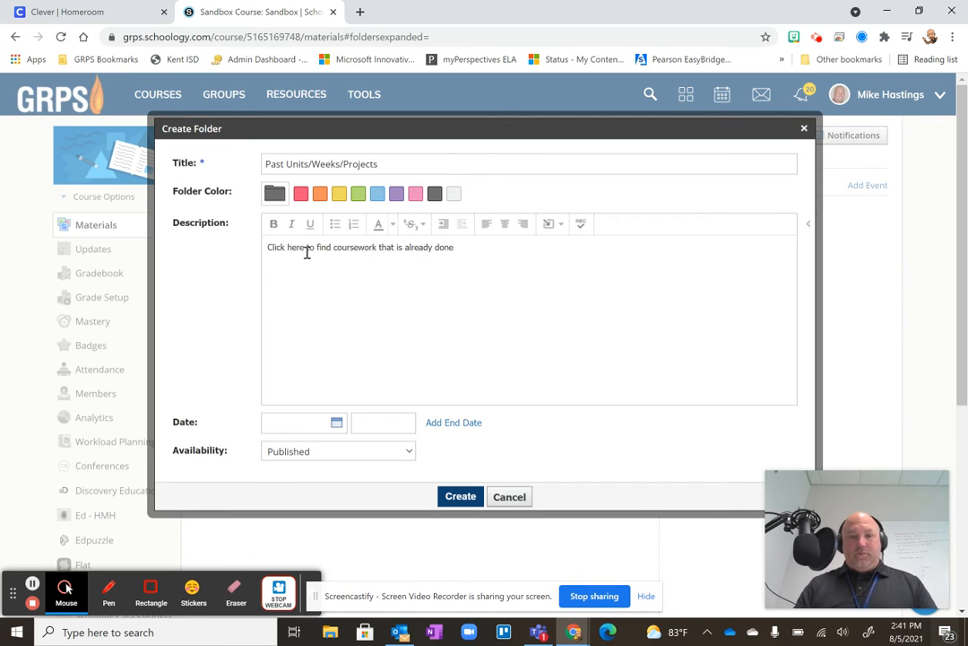
left_click(461, 498)
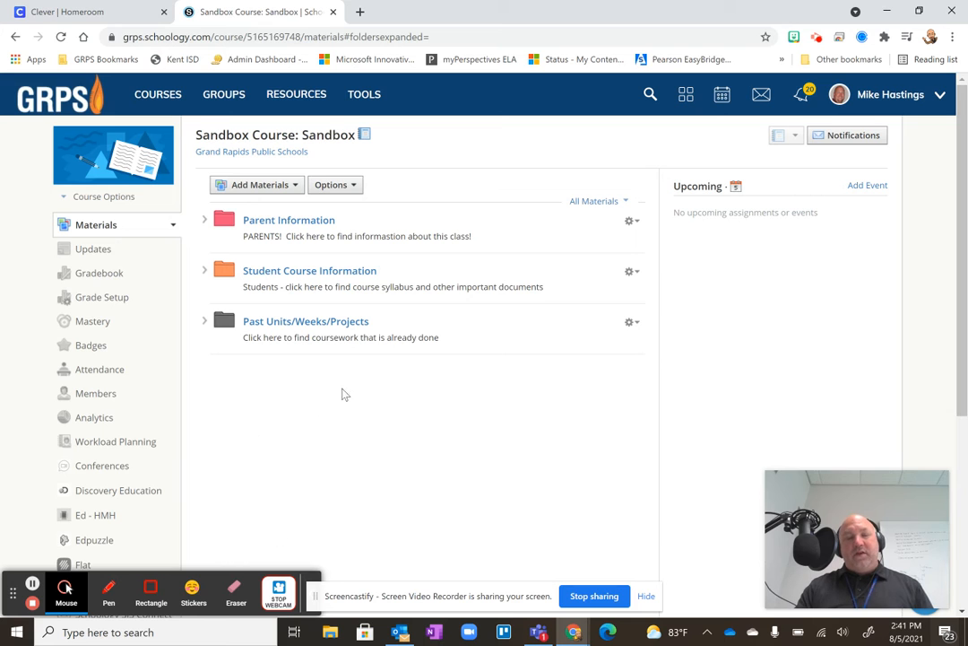
Create another materials folder titled "2021 Marking Period 1" and colour it green.
left_click(257, 185)
left_click(258, 211)
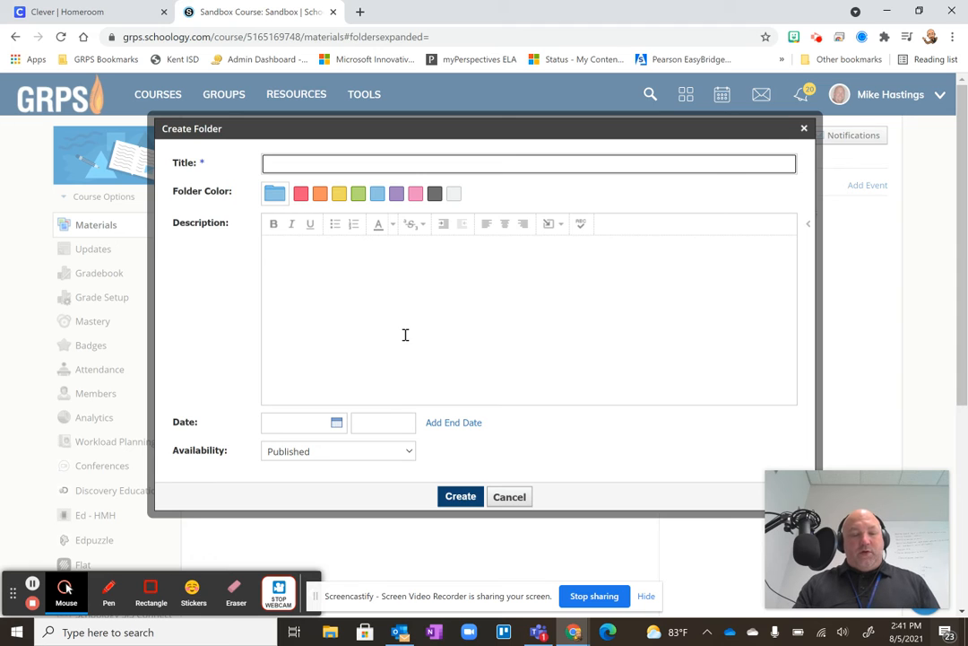
type("20")
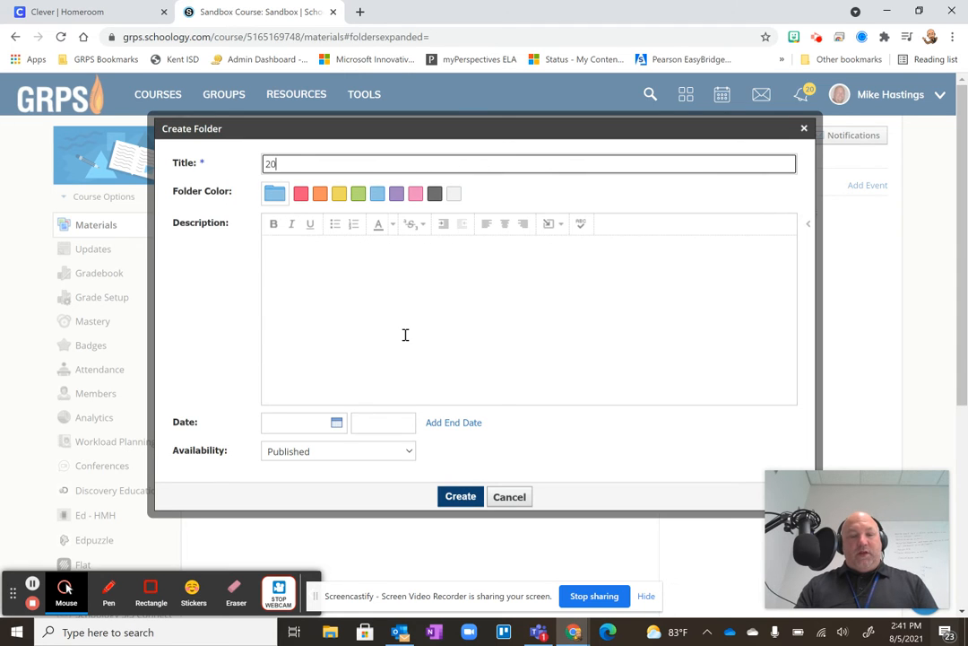
type("21 Mark")
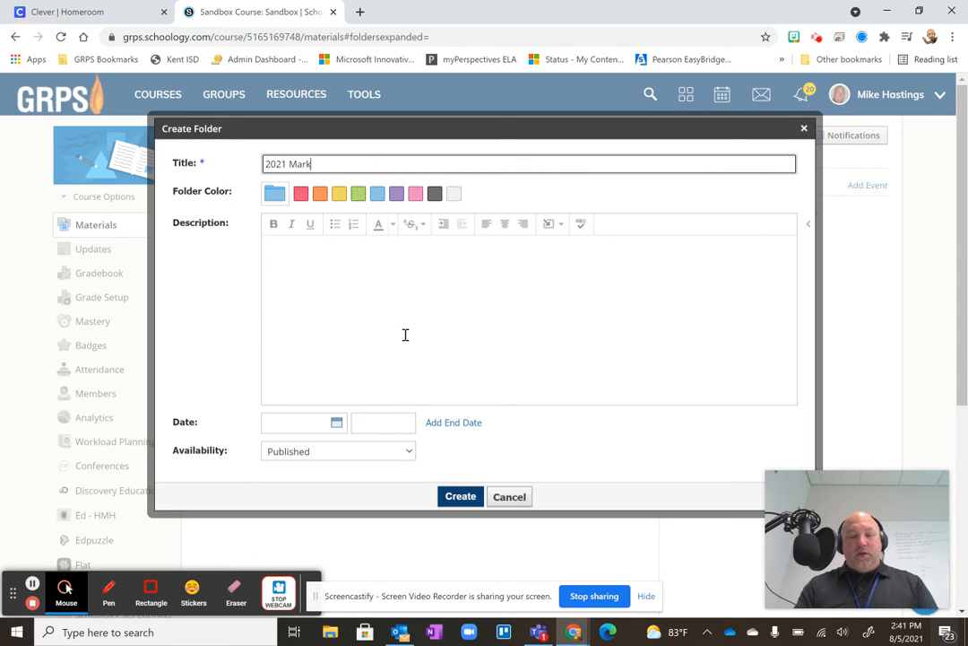
type("ing Period 1")
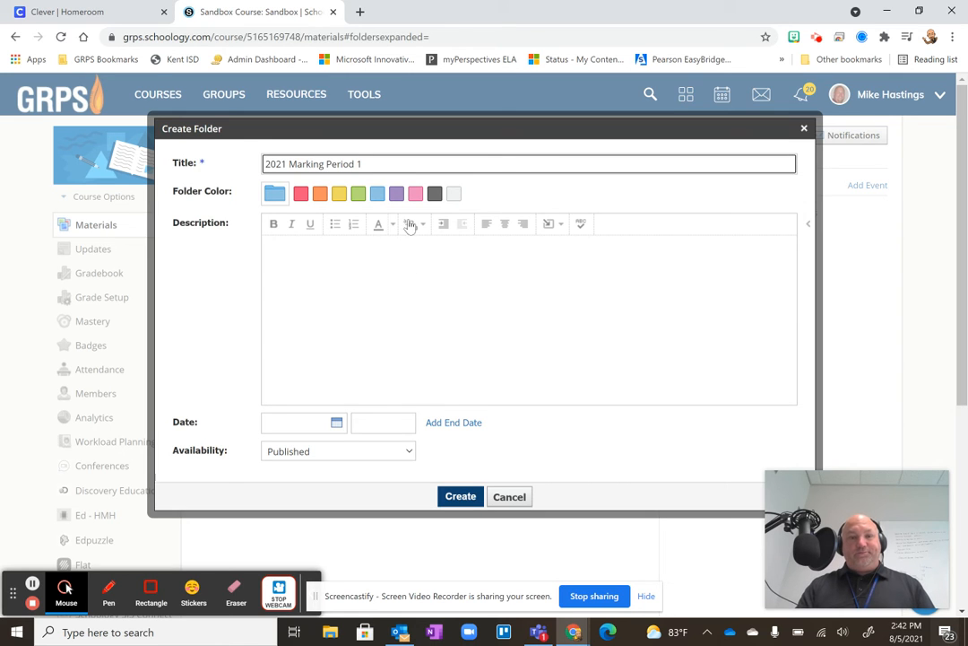
left_click(358, 194)
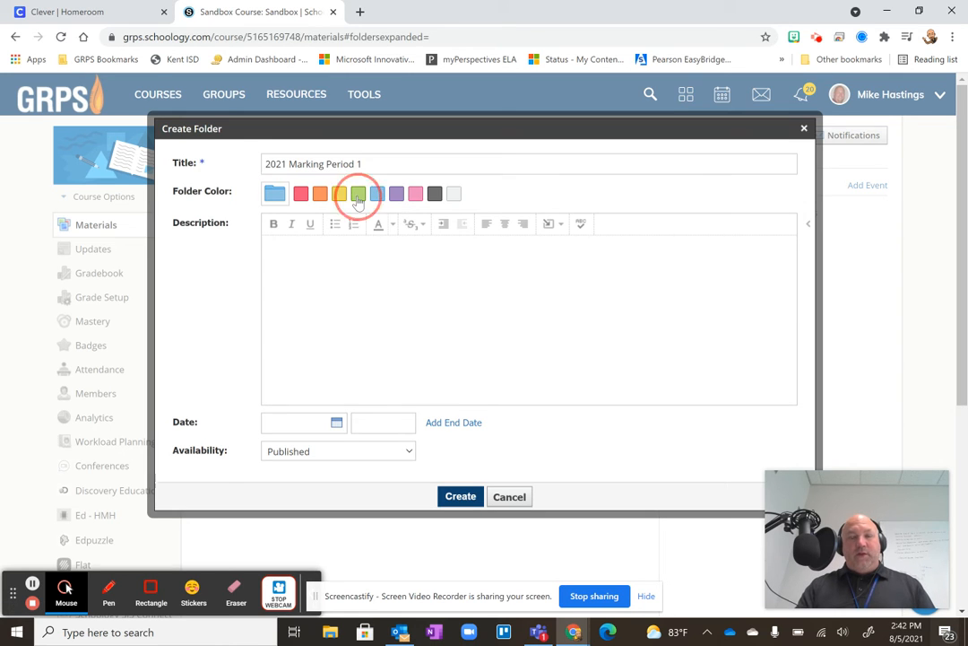
left_click(461, 498)
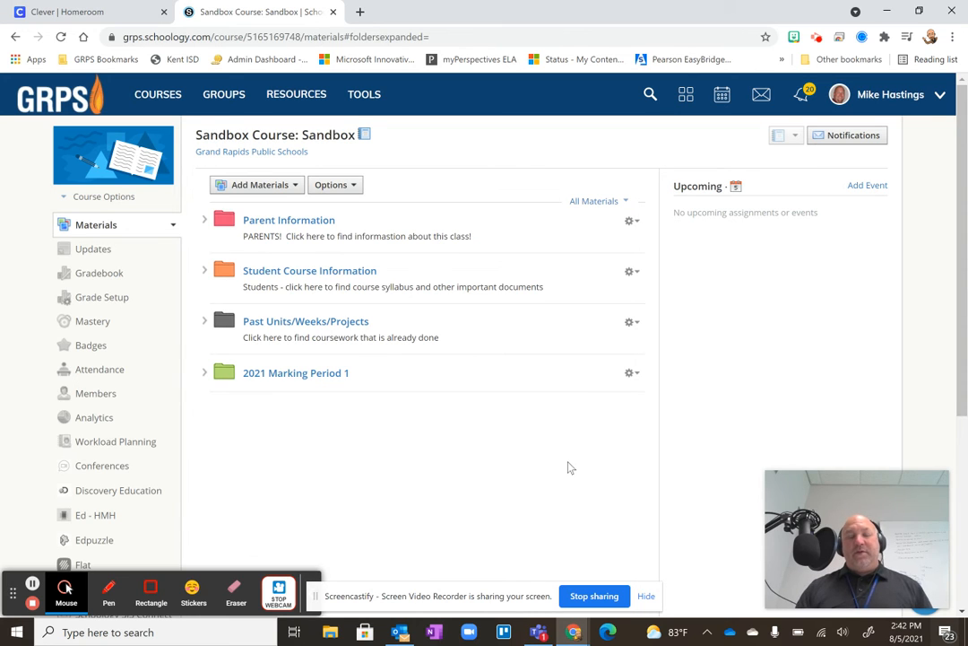
Rename the green "2021 Marking Period 1" folder to "2021-22 Unit 1" and save the change.
left_click(631, 372)
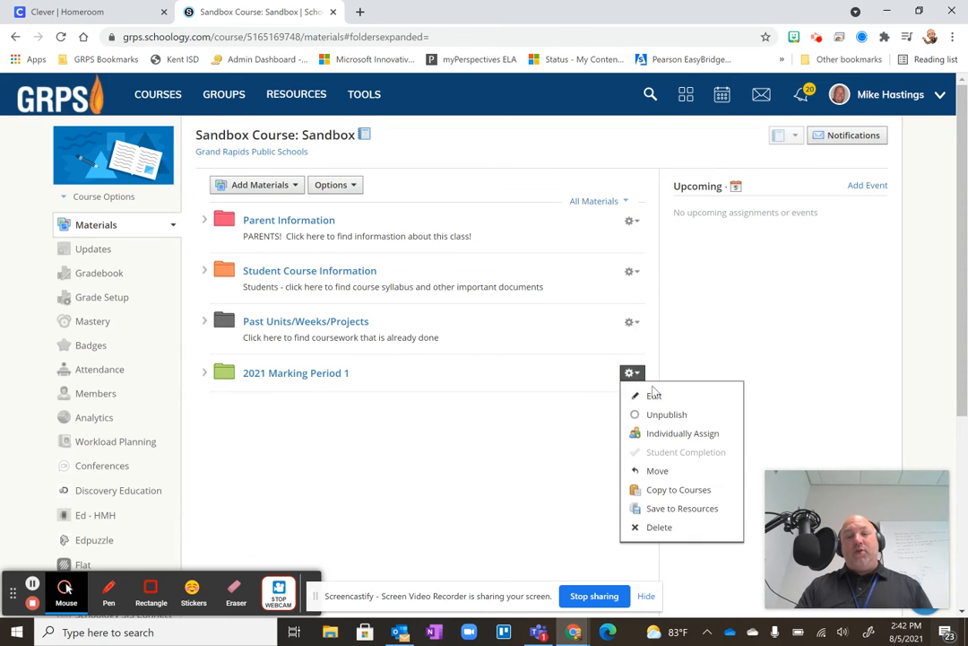
left_click(653, 396)
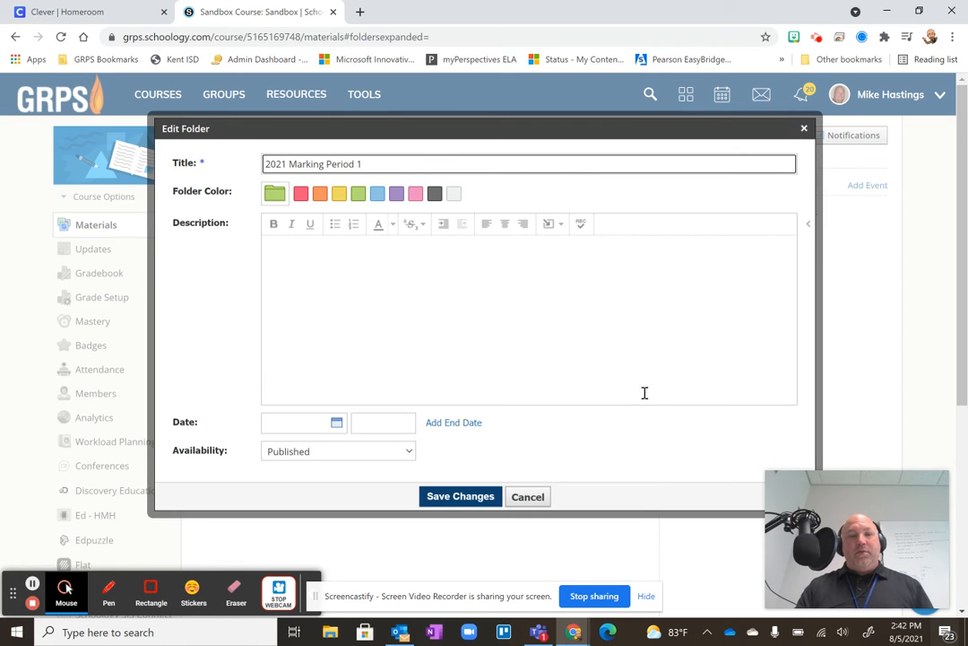
left_click_drag(377, 163, 295, 164)
key("BackSpace")
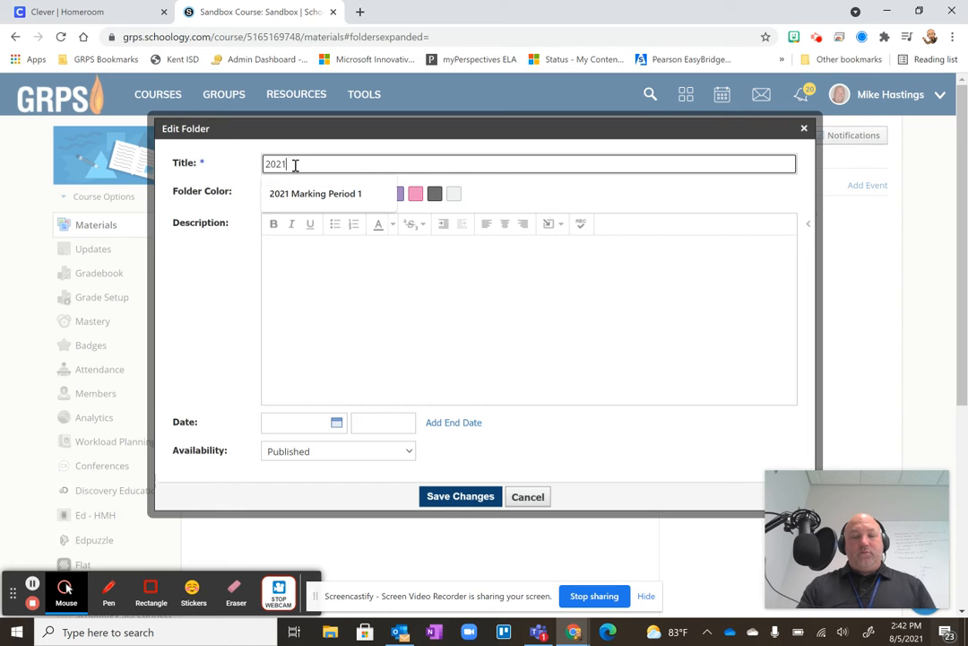
type("-22 Unit 1")
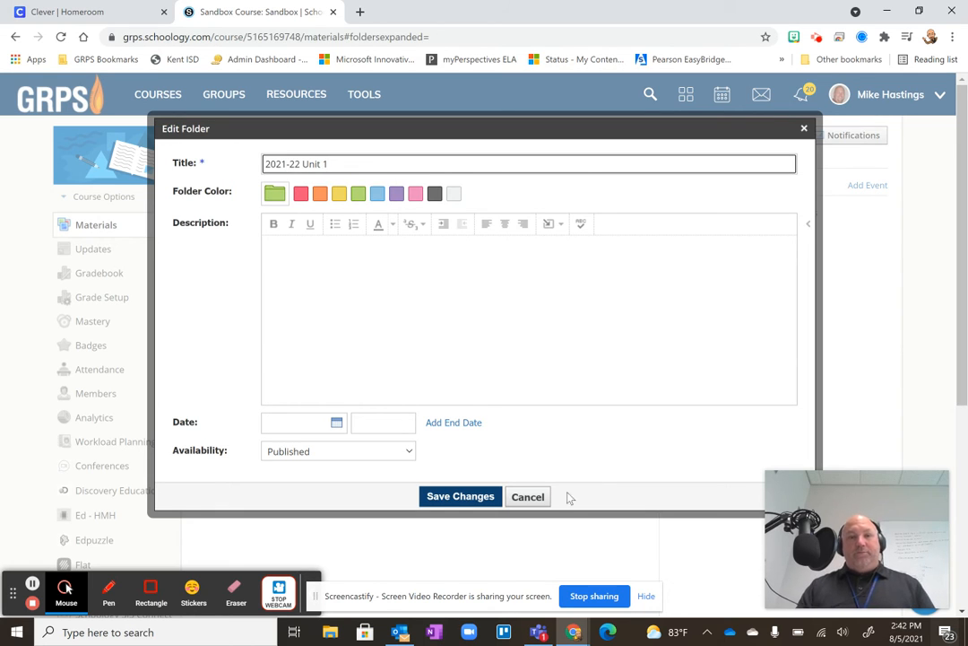
left_click(451, 497)
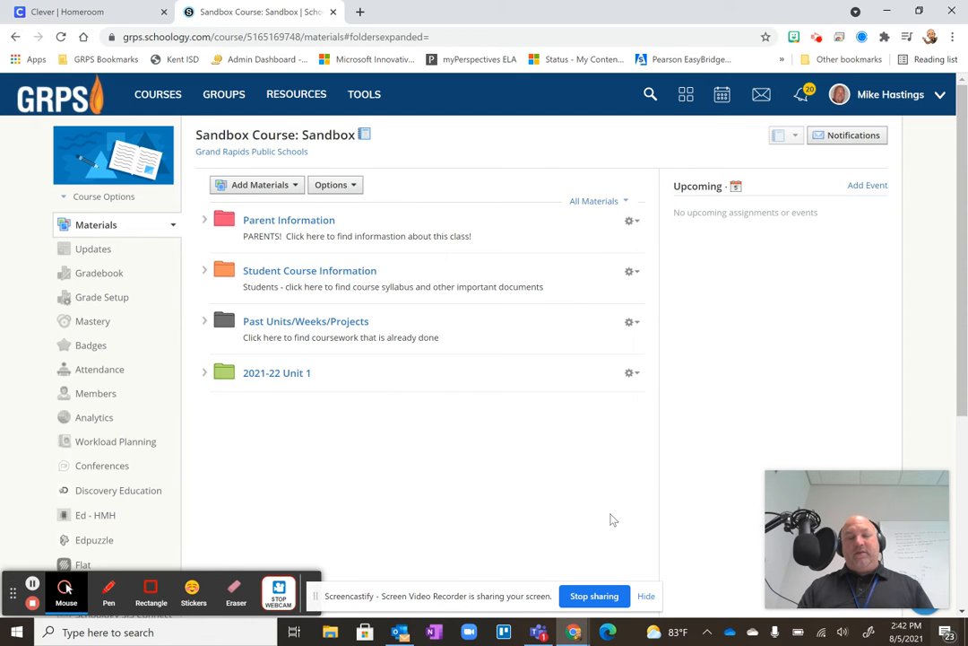
Change the green folder's title to "2021-22 Project 1" and save it.
left_click(632, 373)
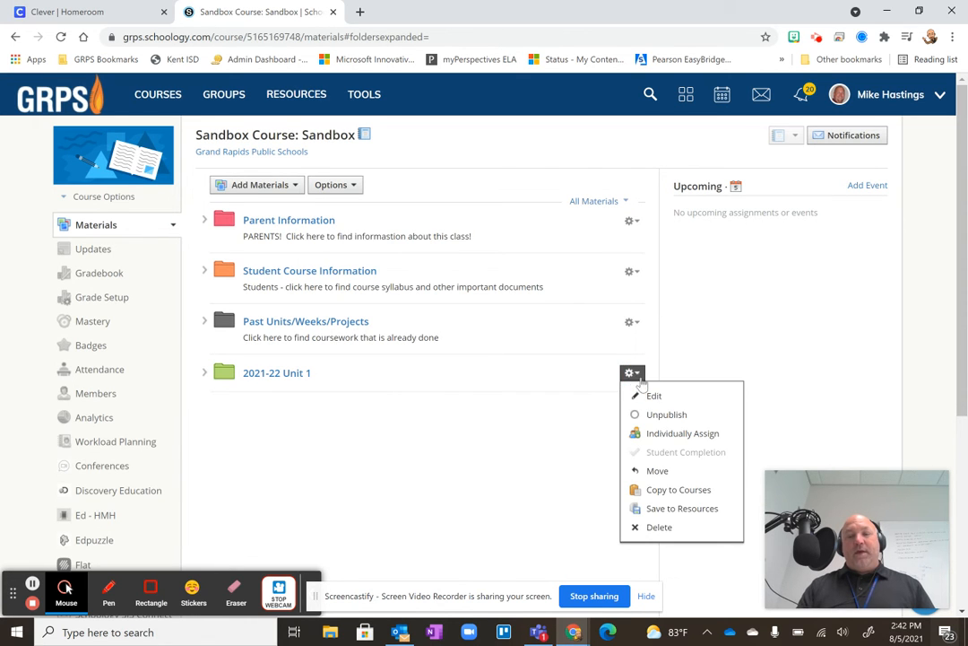
left_click(653, 395)
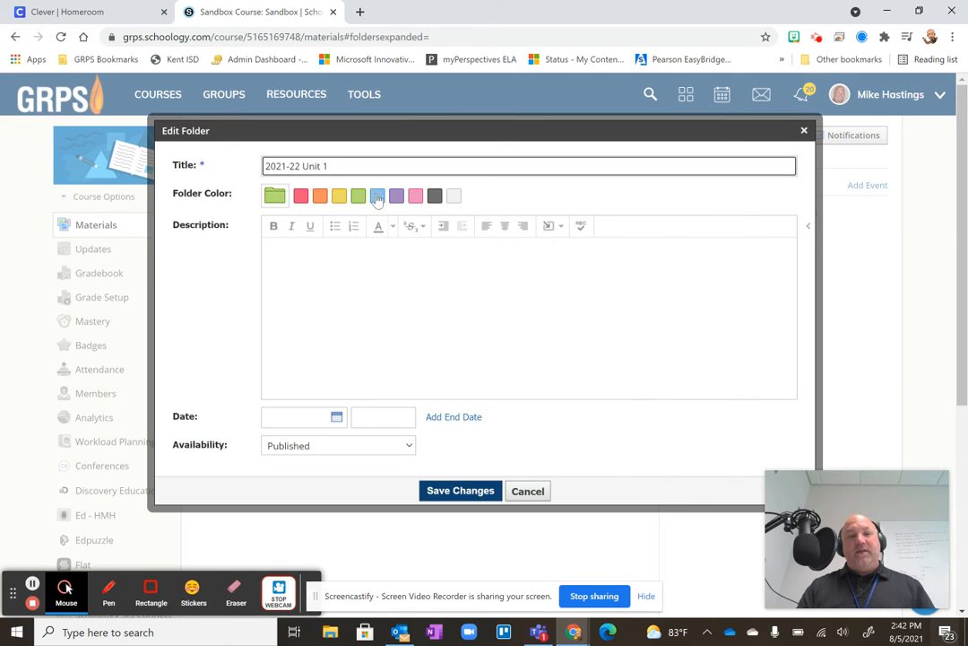
left_click_drag(347, 165, 303, 165)
type("Project 1")
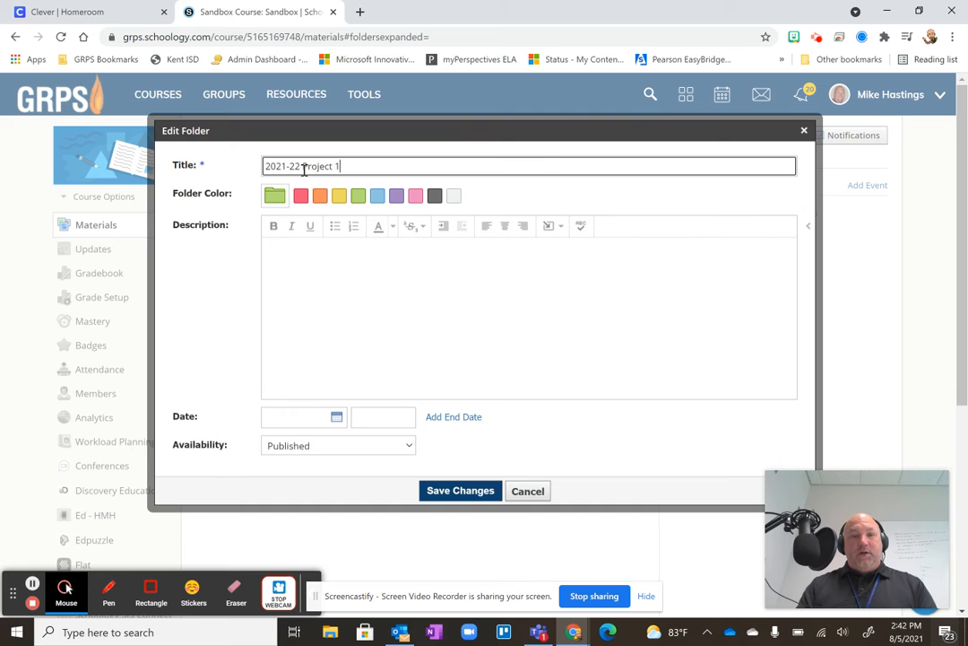
left_click(457, 491)
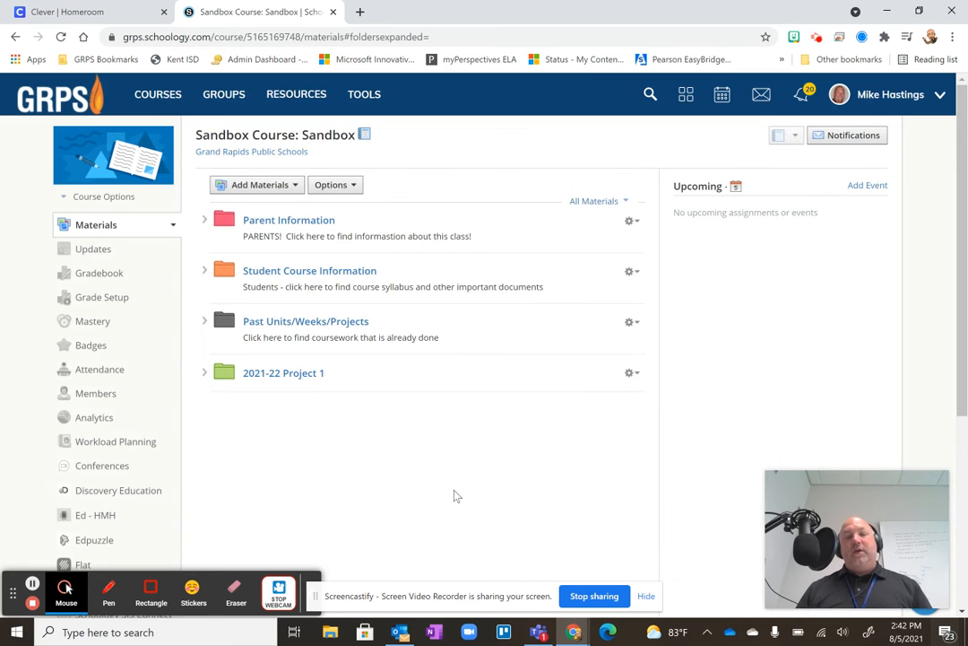
Rename the green "2021-22 Project 1" folder to "2021-22 Week 1" and save the change.
left_click(631, 372)
left_click(654, 396)
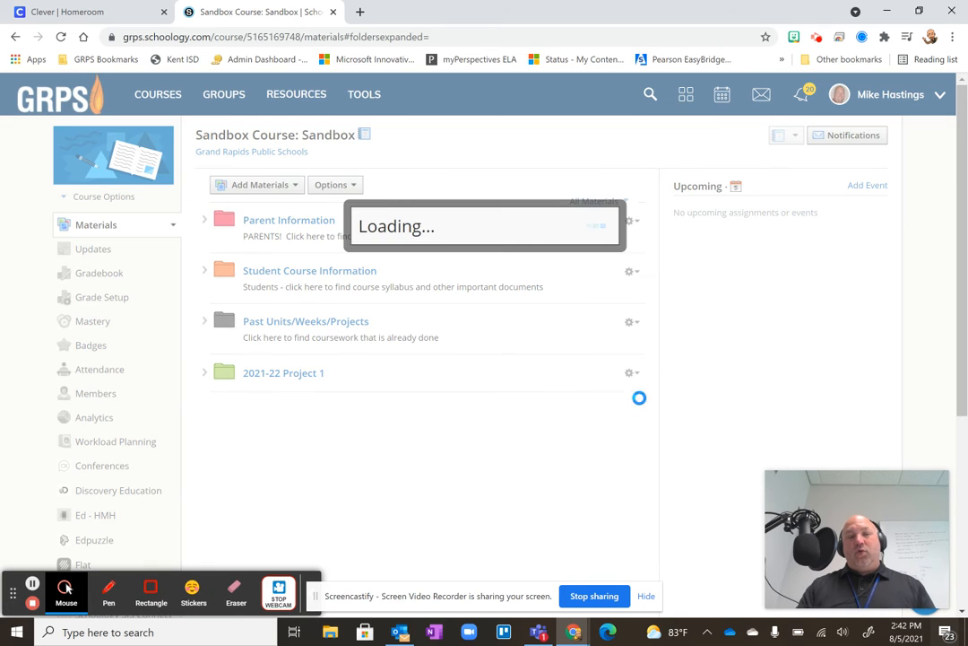
left_click_drag(345, 166, 302, 167)
type("Week 1")
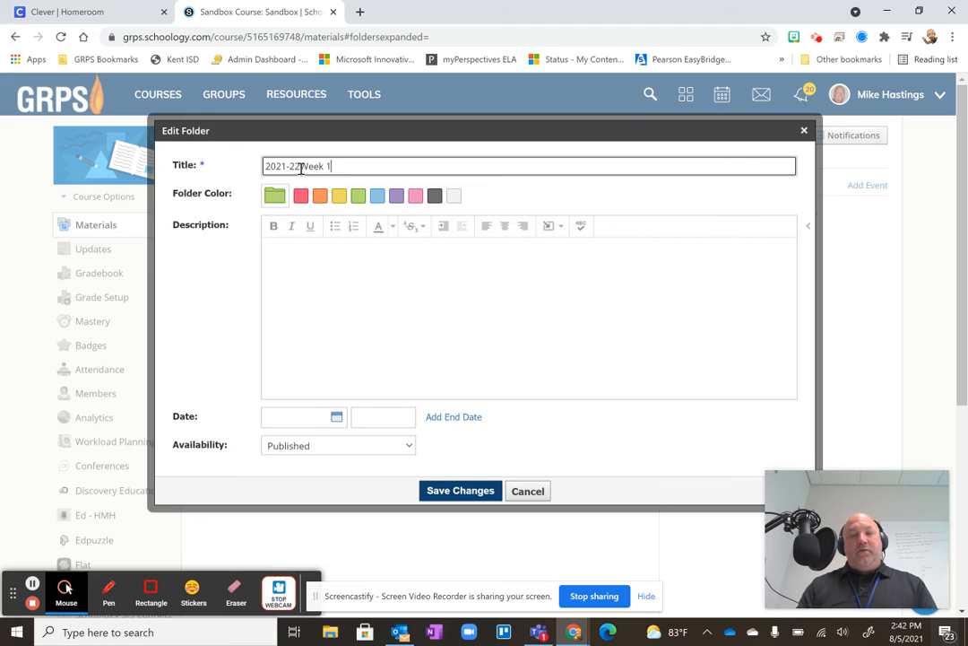
left_click(302, 166)
left_click(470, 493)
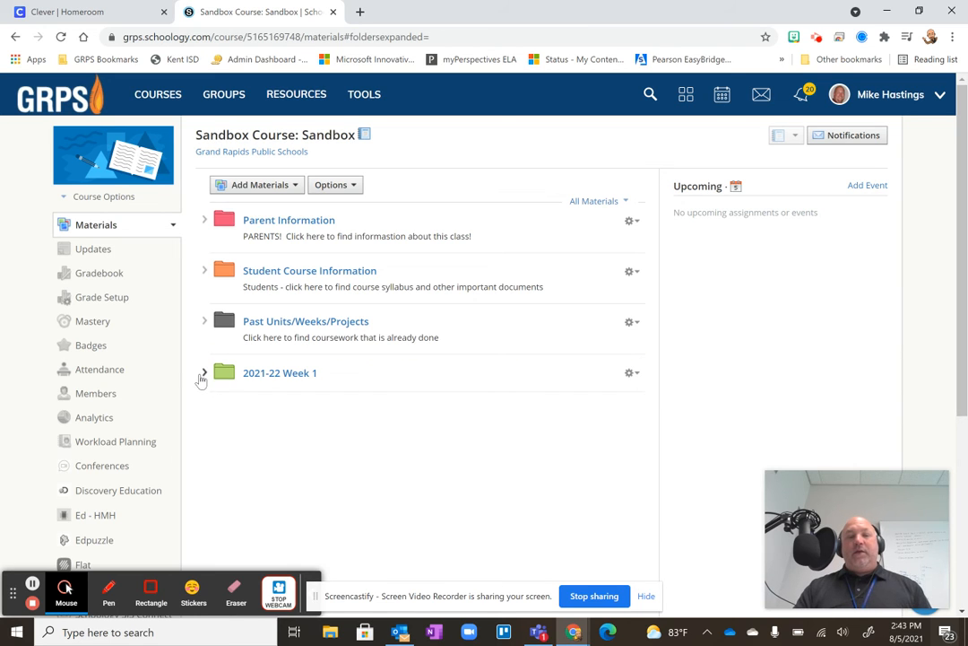
Create a pink folder titled "Vocabulary" inside the "2021-22 Week 1" folder.
left_click(281, 375)
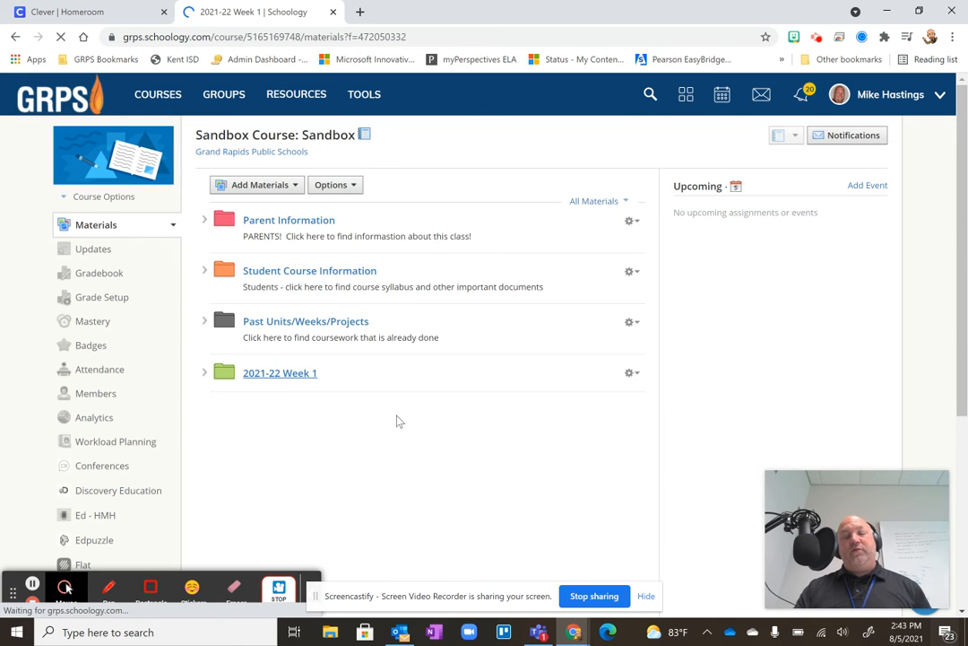
left_click(267, 199)
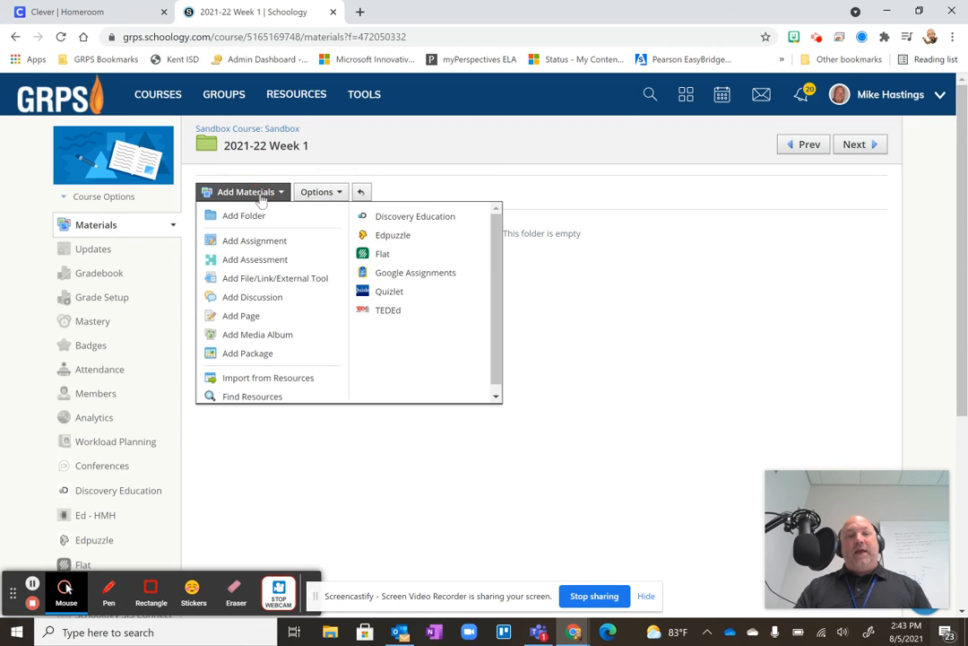
left_click(235, 215)
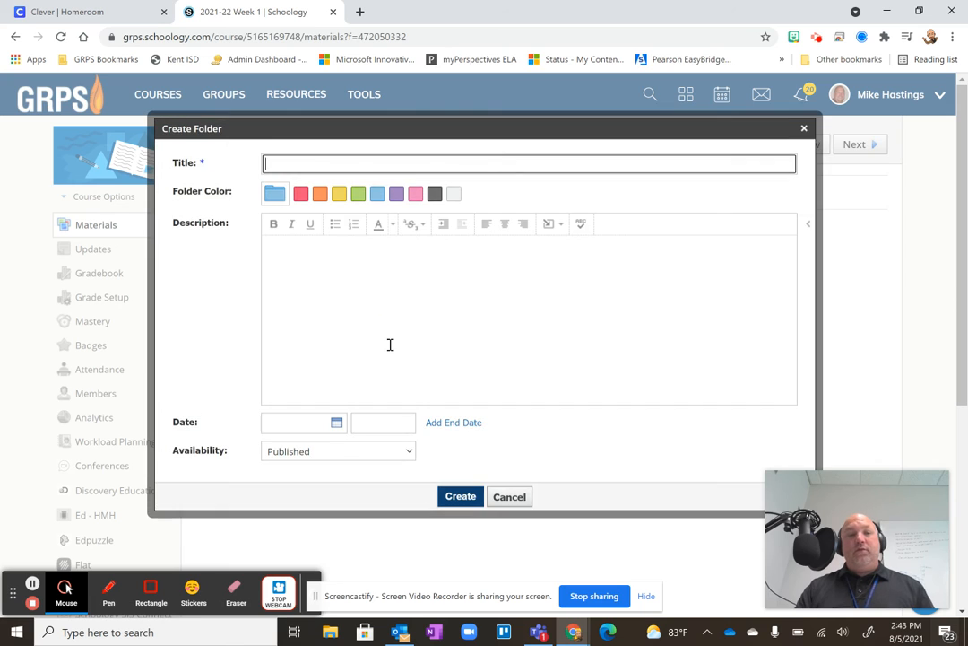
type("Vocab")
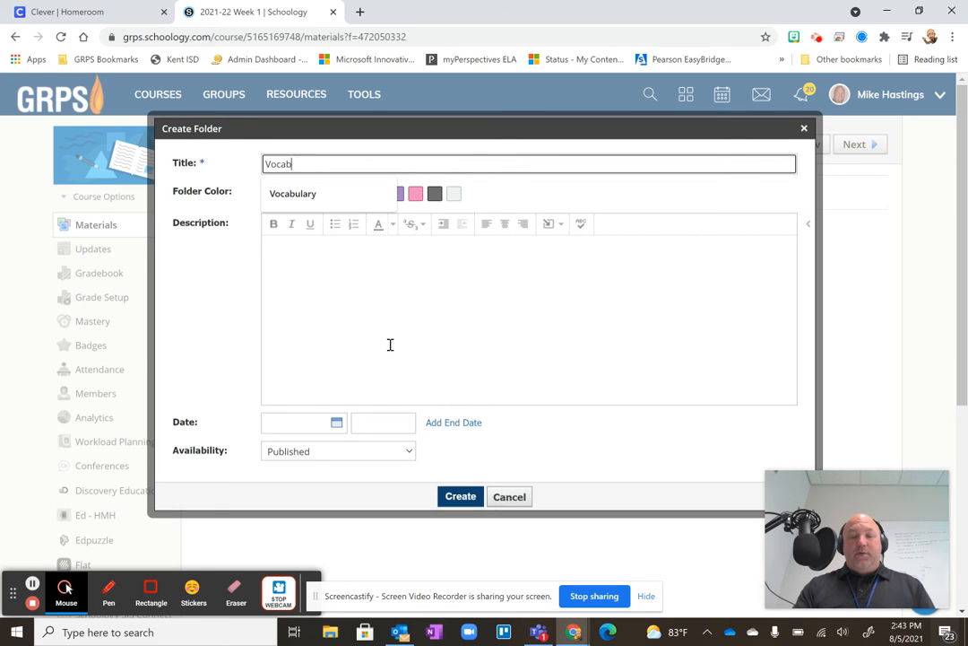
type("ulary")
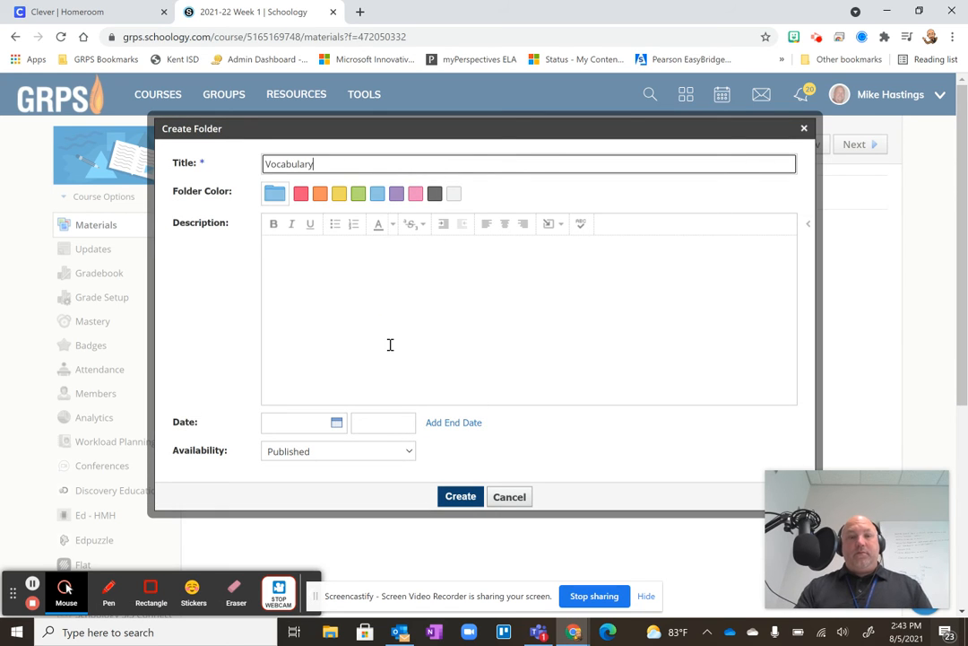
left_click(415, 194)
left_click(460, 496)
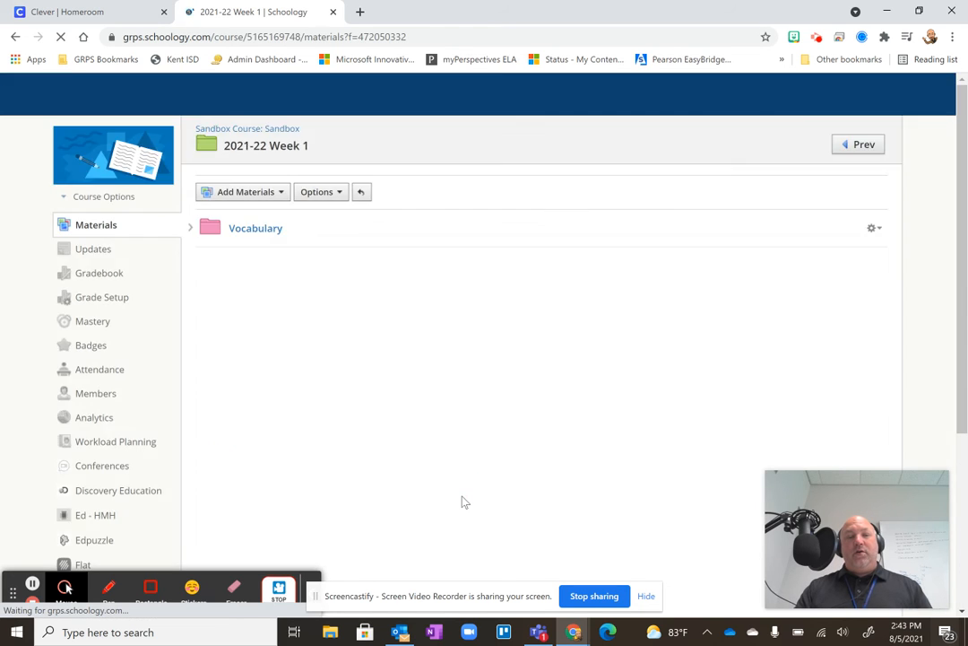
Start another folder inside "2021-22 Week 1", colouring it blue and titling it "Activites and Assignments".
left_click(262, 192)
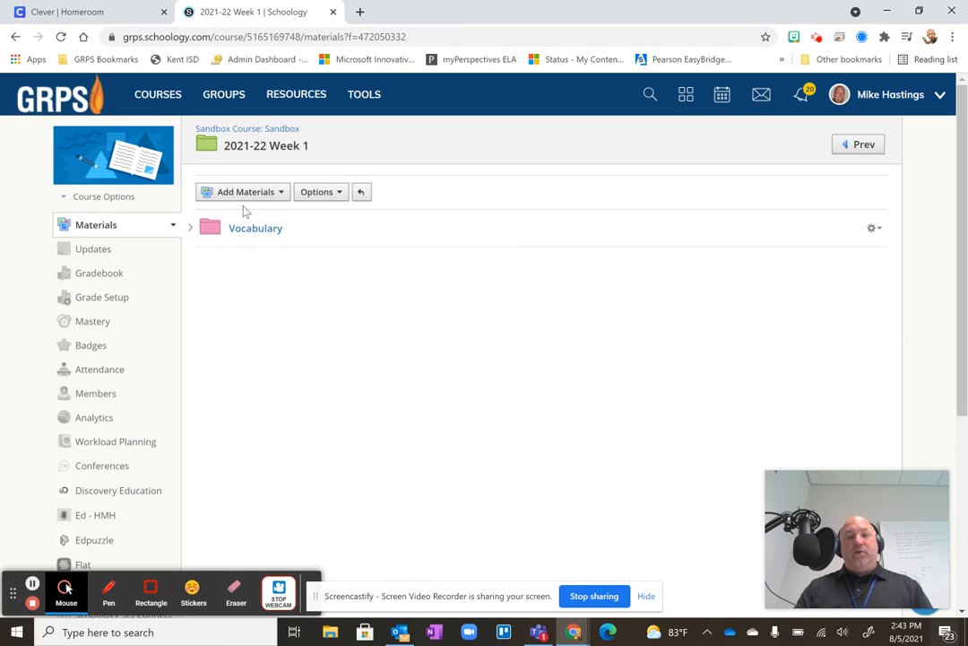
left_click(262, 190)
left_click(243, 215)
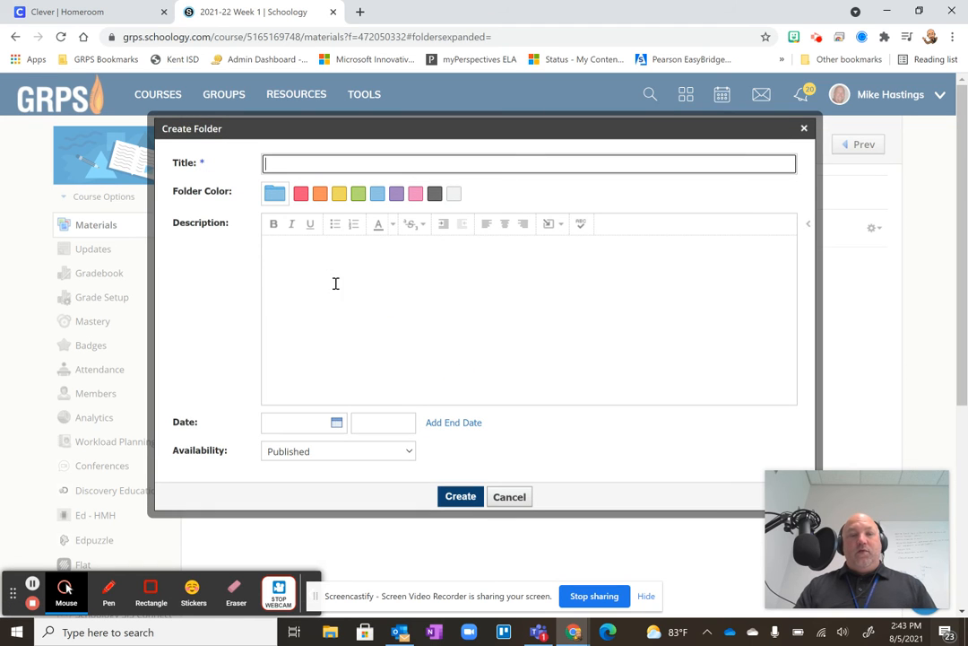
left_click(377, 194)
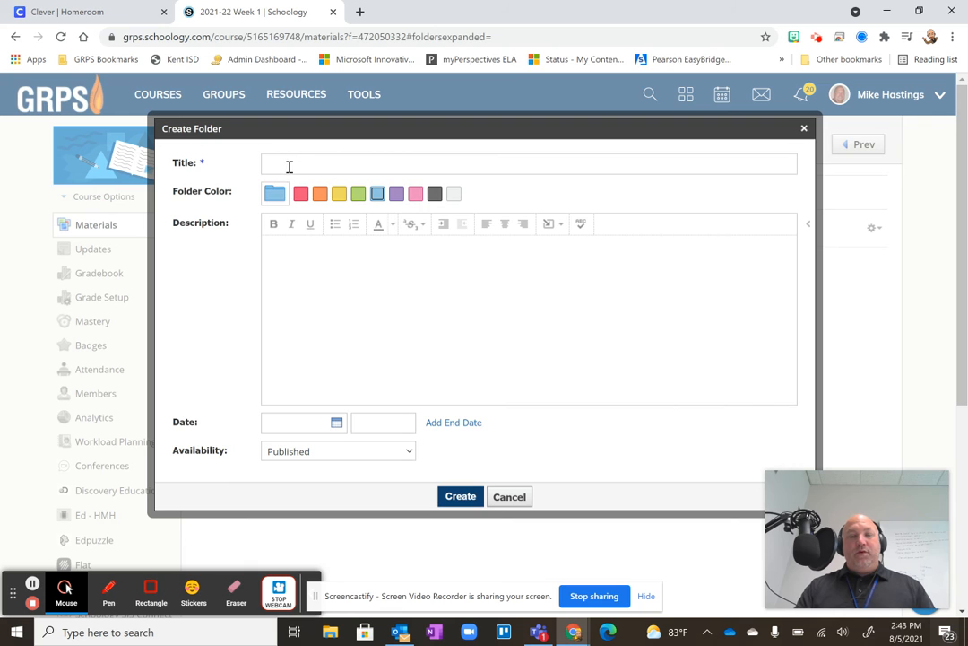
left_click(288, 164)
type("Ac")
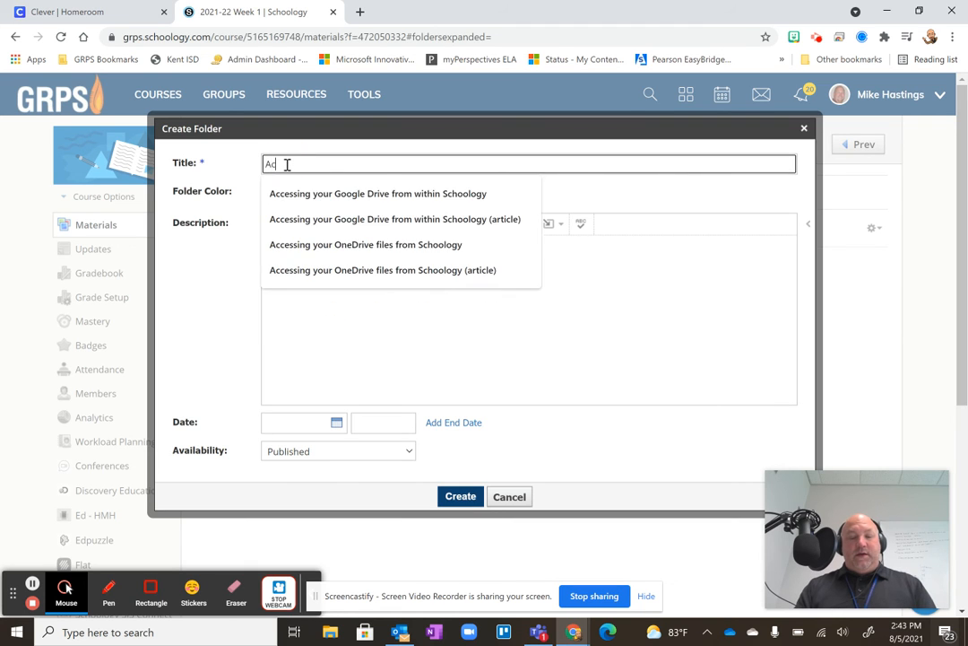
type("tivities and Assignments")
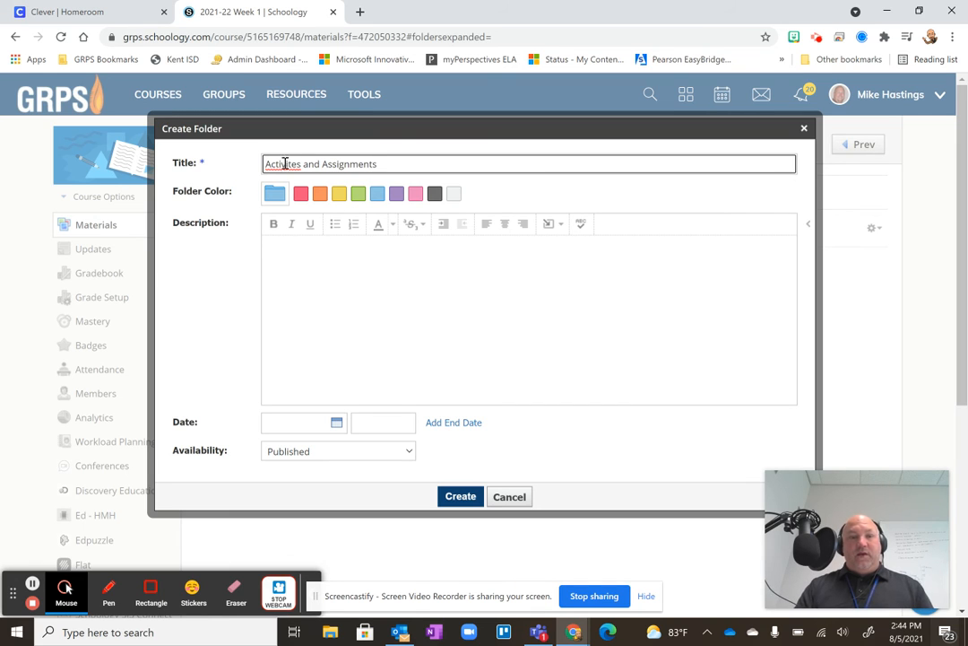
Correct the first word of the new folder's title to "Activities" and create the folder.
right_click(285, 164)
left_click(316, 293)
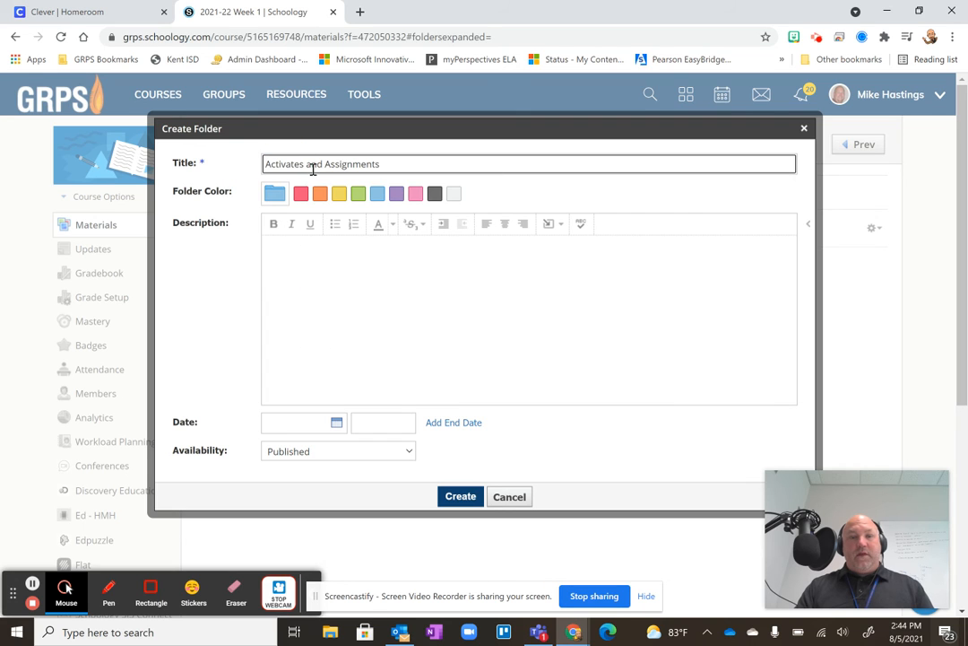
key("BackSpace")
key("BackSpace")
key("BackSpace")
key("BackSpace")
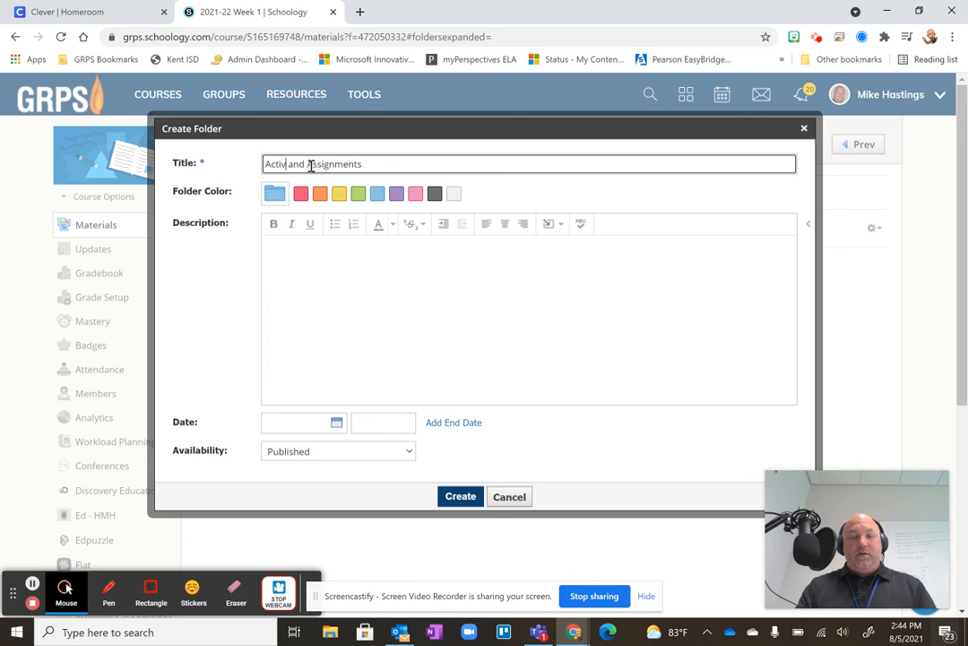
type("ities")
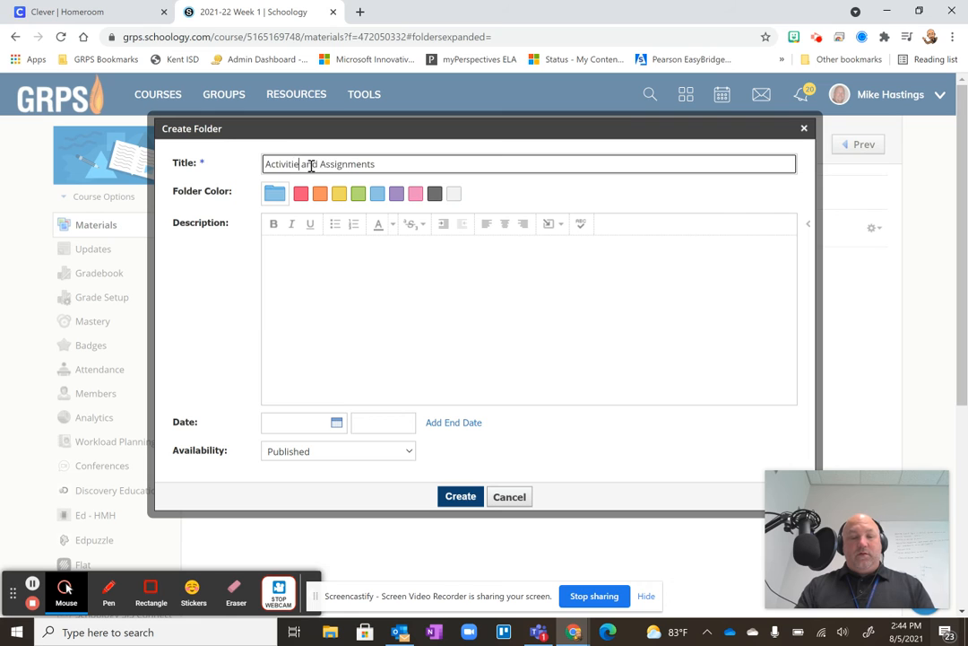
left_click(460, 496)
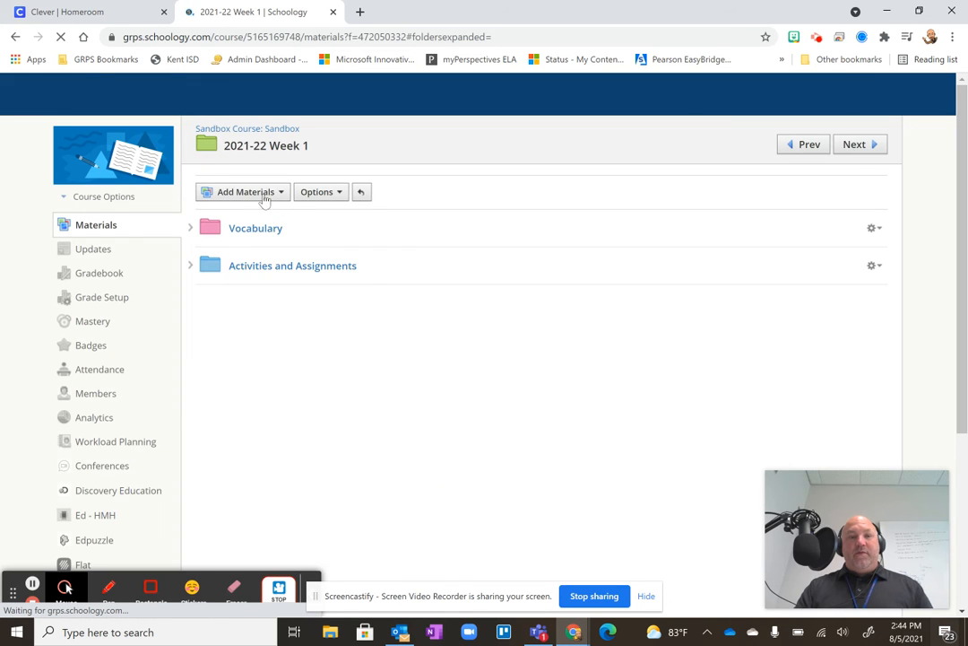
Create a red folder titled "Assessments and Quizes" inside the "2021-22 Week 1" folder.
left_click(262, 193)
left_click(240, 215)
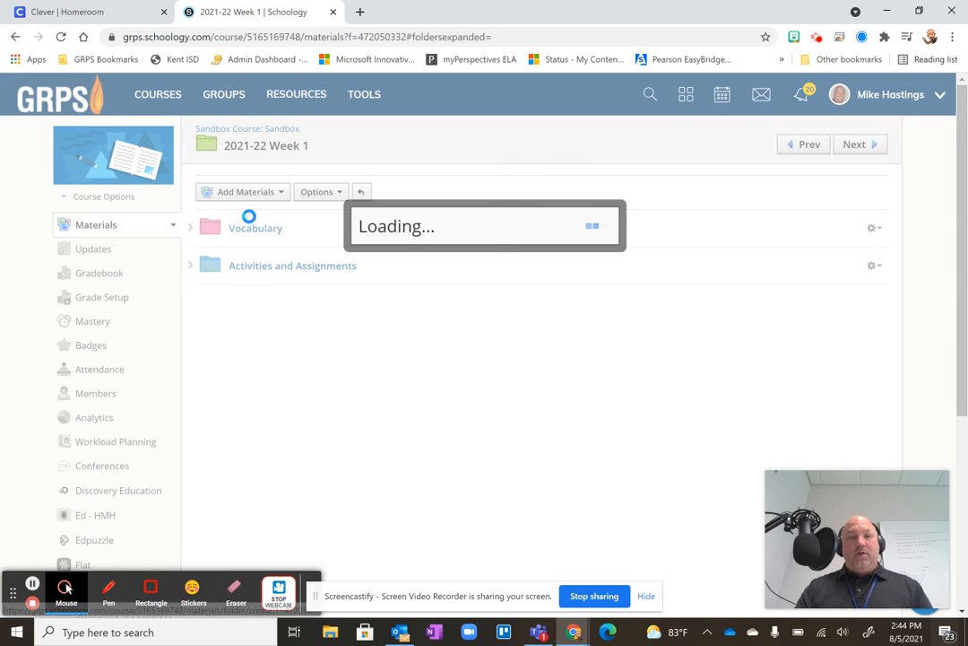
left_click(300, 193)
left_click(284, 163)
type("Assessments")
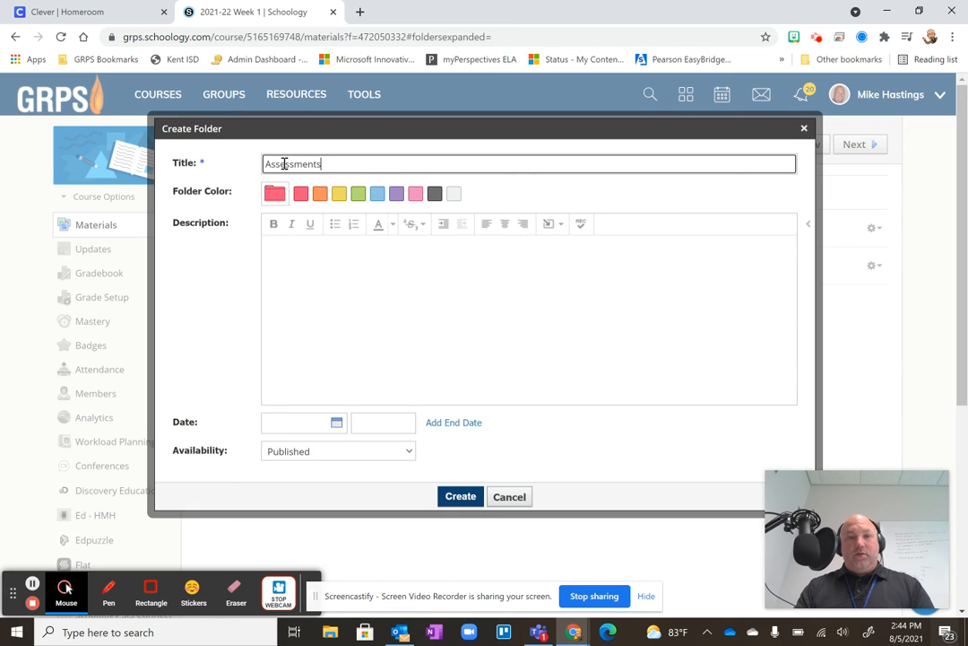
type(" and Quizes")
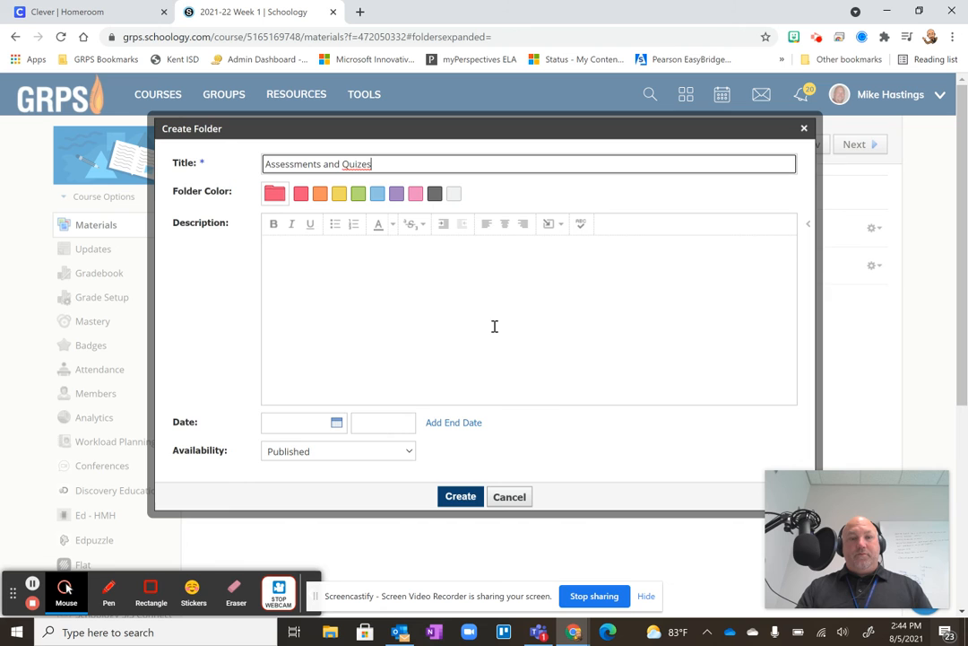
left_click(461, 496)
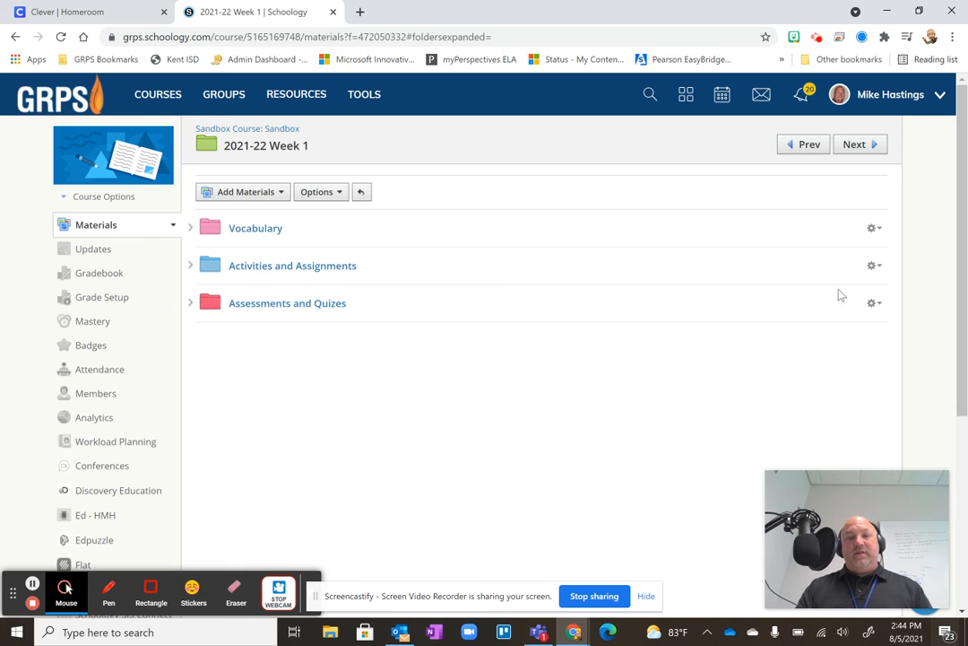
Open the pink "Vocabulary" folder for editing and select its whole title.
left_click(874, 229)
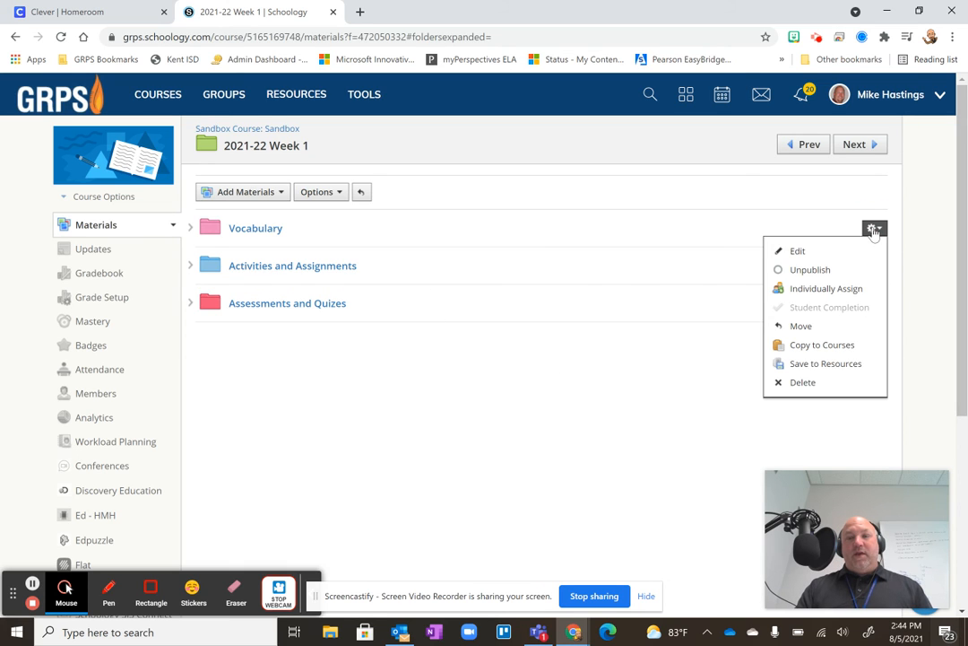
left_click(818, 249)
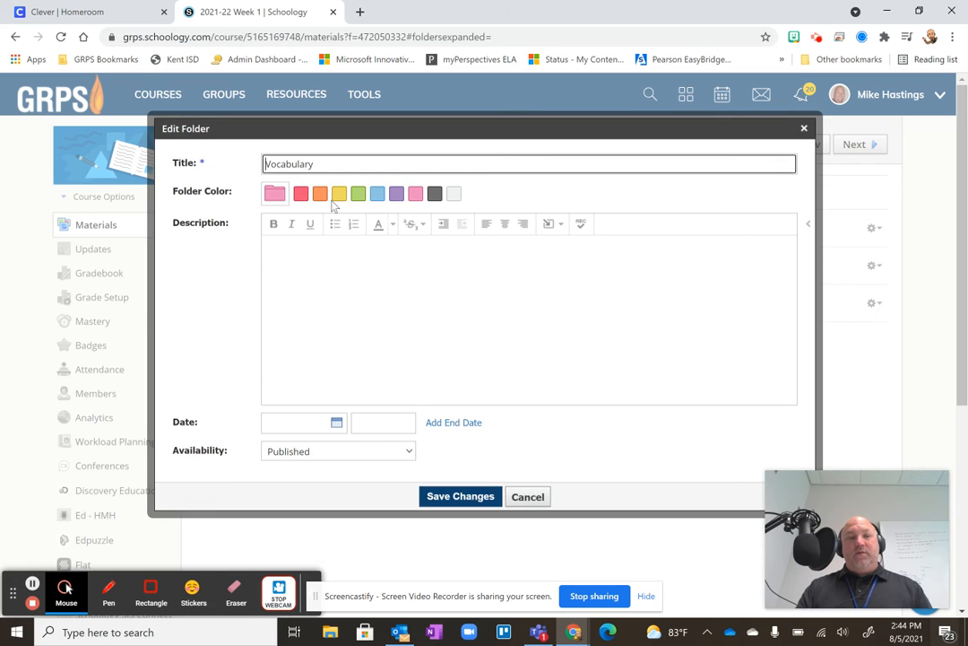
left_click_drag(348, 166, 218, 177)
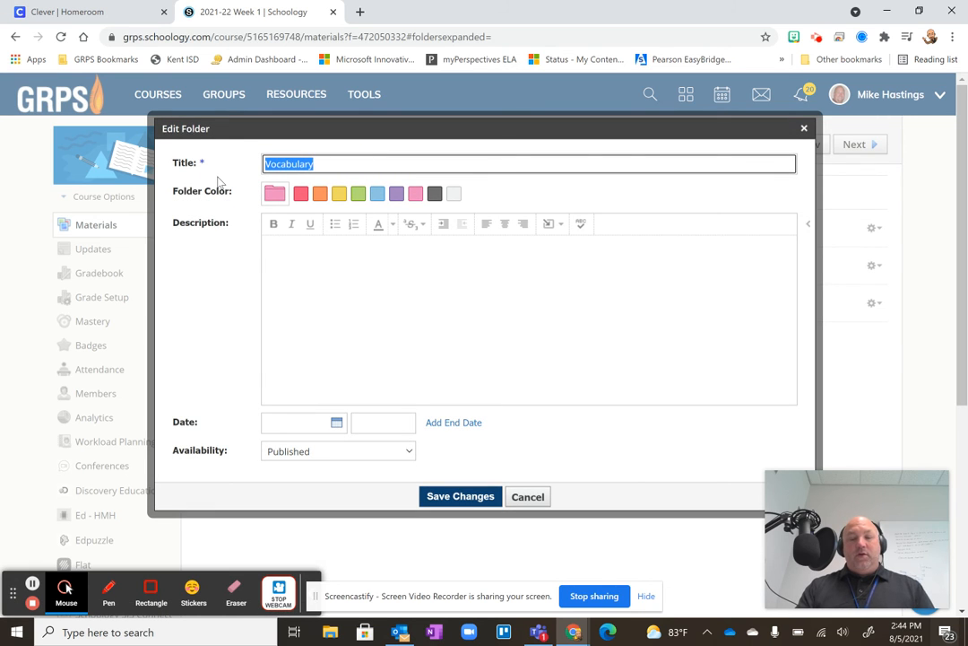
type("MOnday")
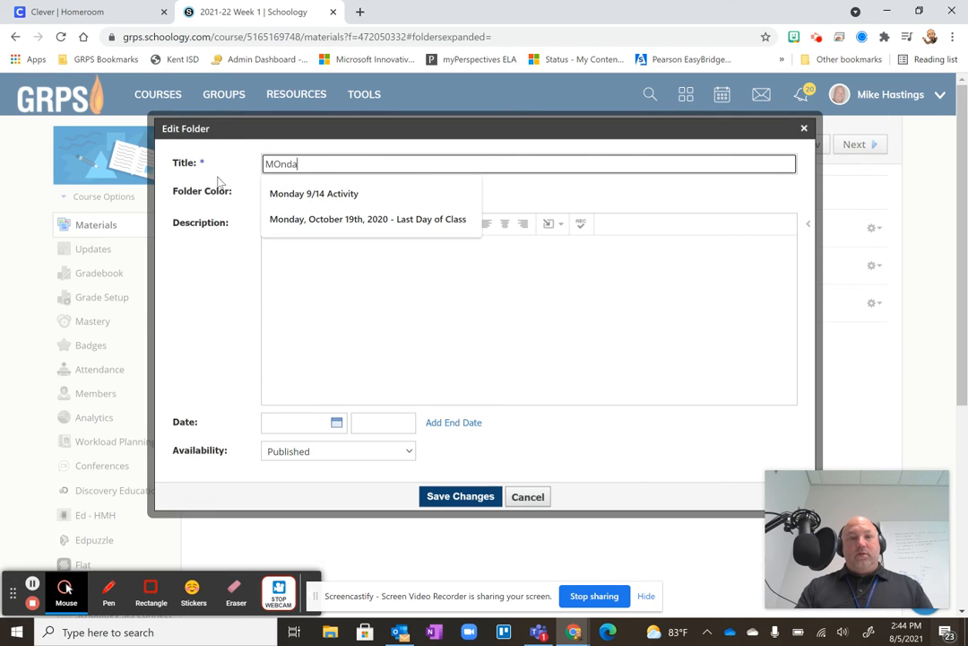
key("BackSpace")
key("BackSpace")
key("BackSpace")
type("ond")
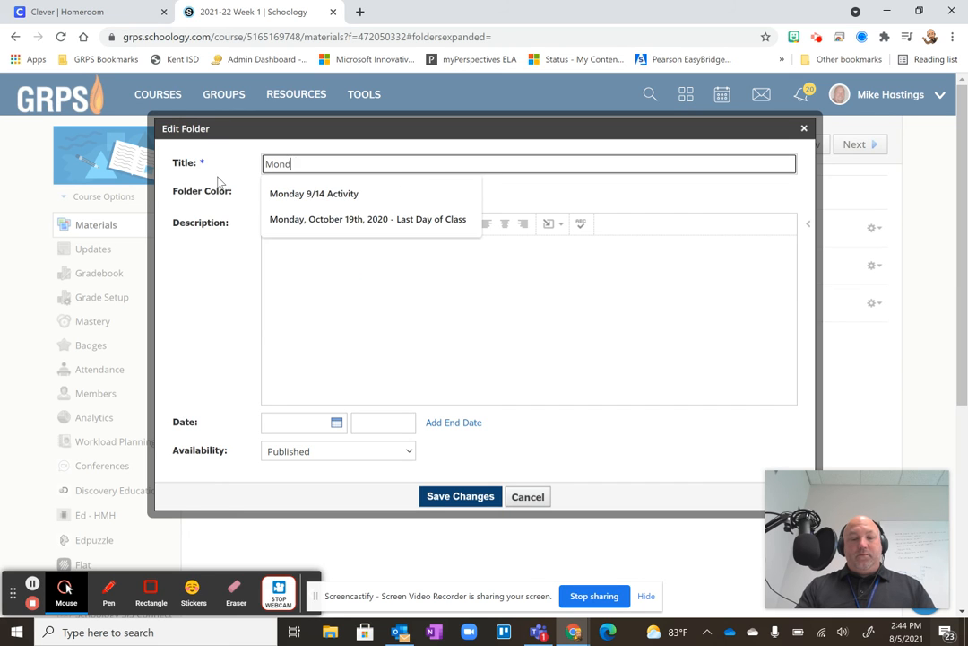
type("ay 8")
key("BackSpace")
key("BackSpace")
key("BackSpace")
key("BackSpace")
key("BackSpace")
key("BackSpace")
key("BackSpace")
key("BackSpace")
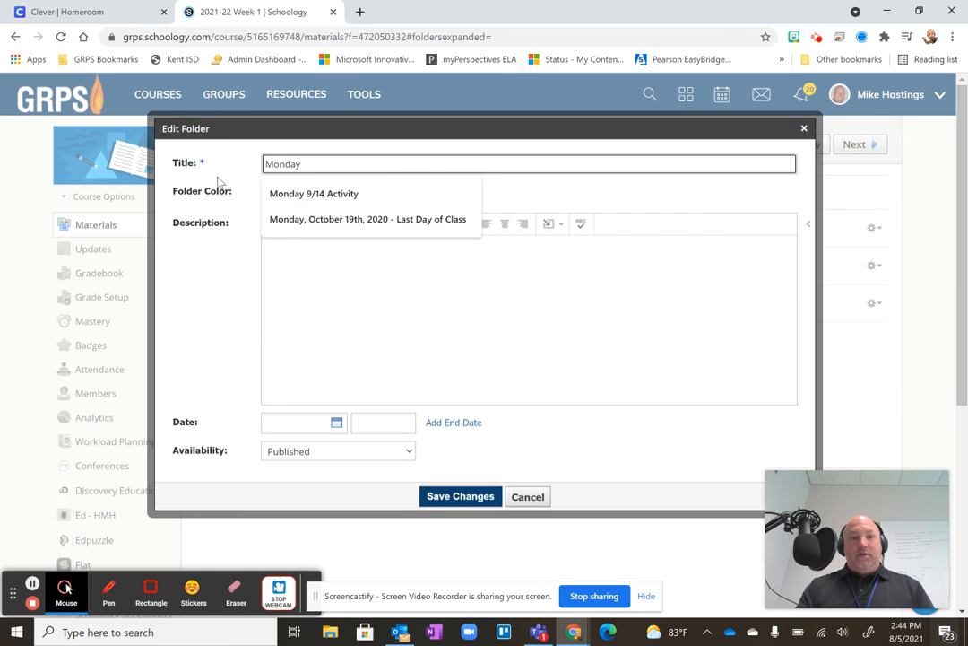
Set the pink folder's title to "Tuesday 8/24" and save the change.
type("Tuesday")
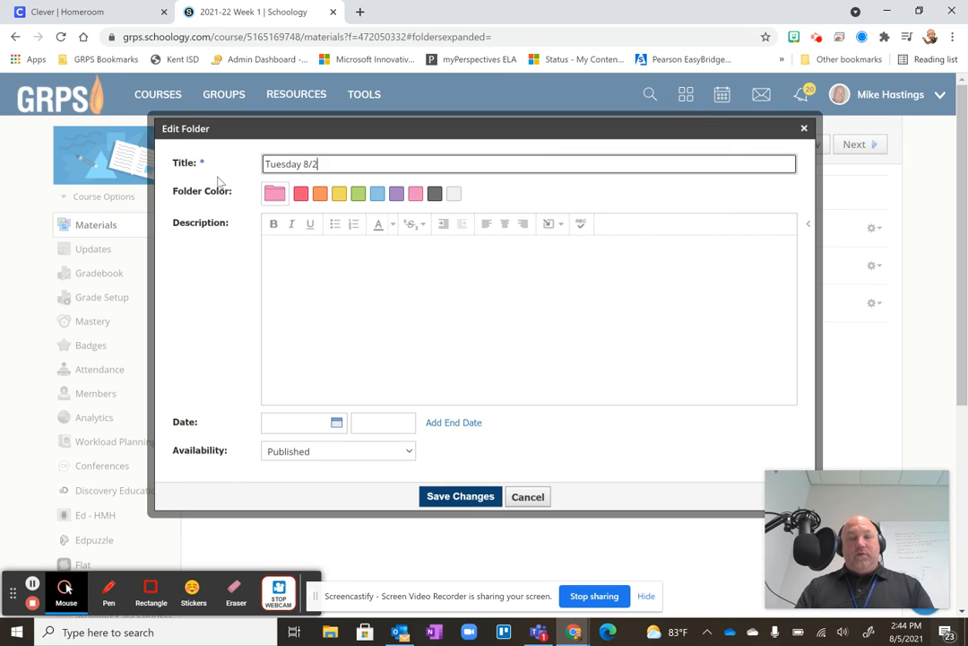
left_click(467, 497)
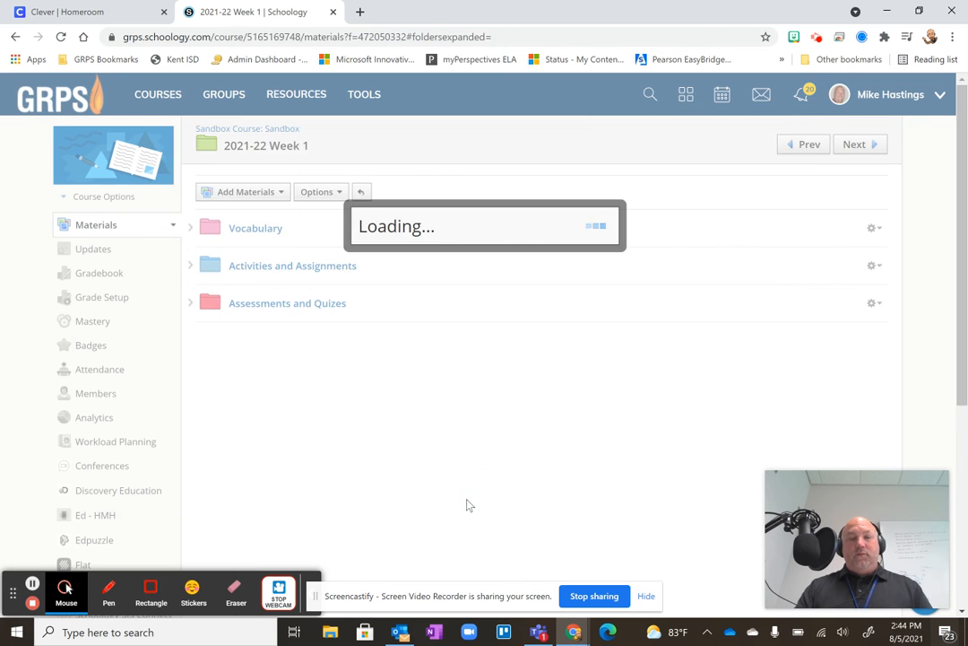
Rename the blue "Activities and Assignments" folder to "Wednesday 8/25" and save the change.
left_click(872, 293)
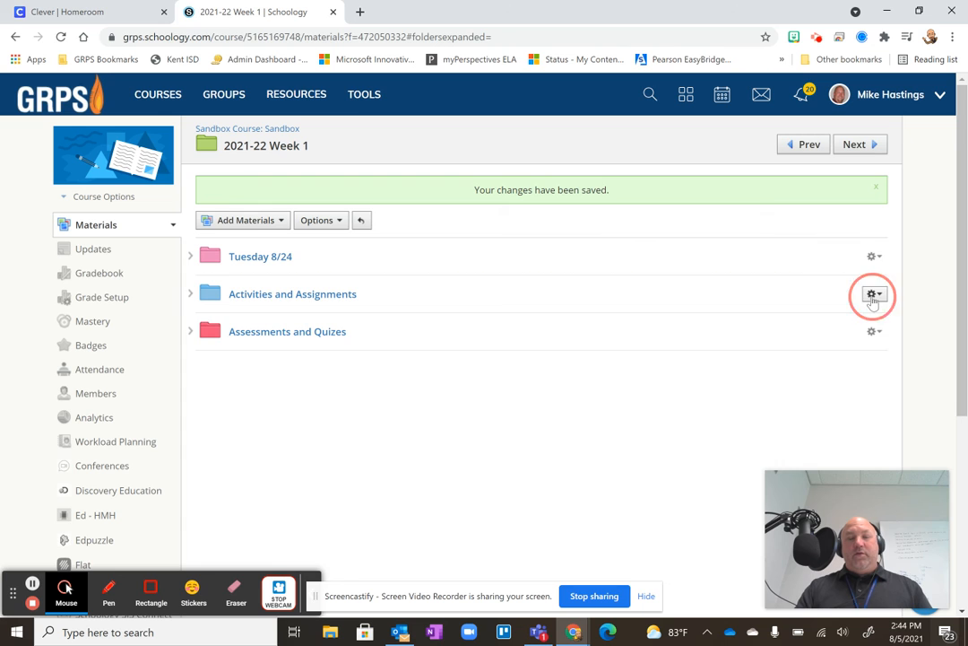
left_click(801, 317)
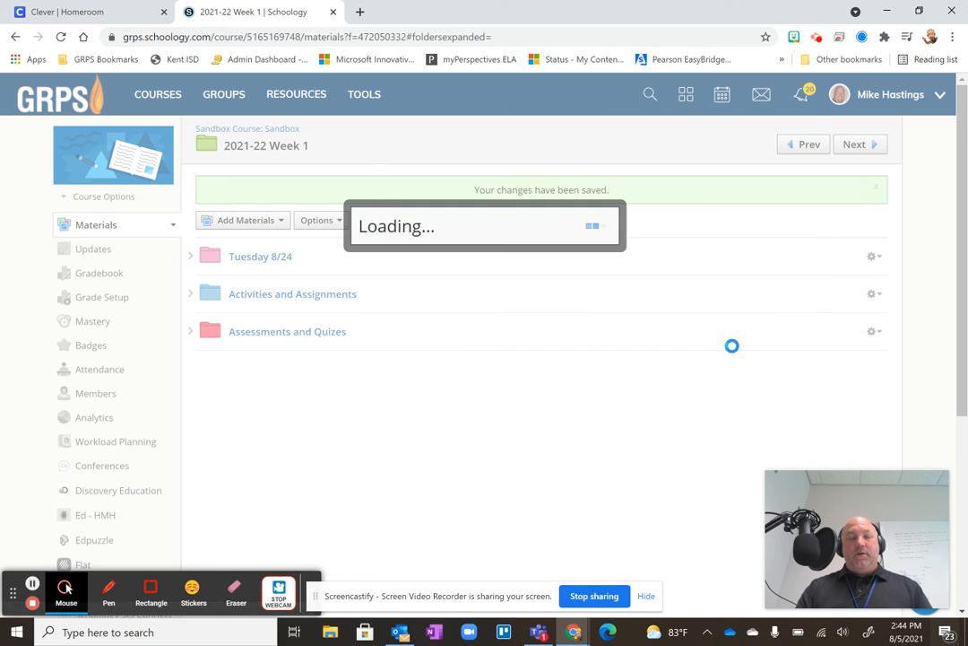
left_click_drag(394, 168, 213, 173)
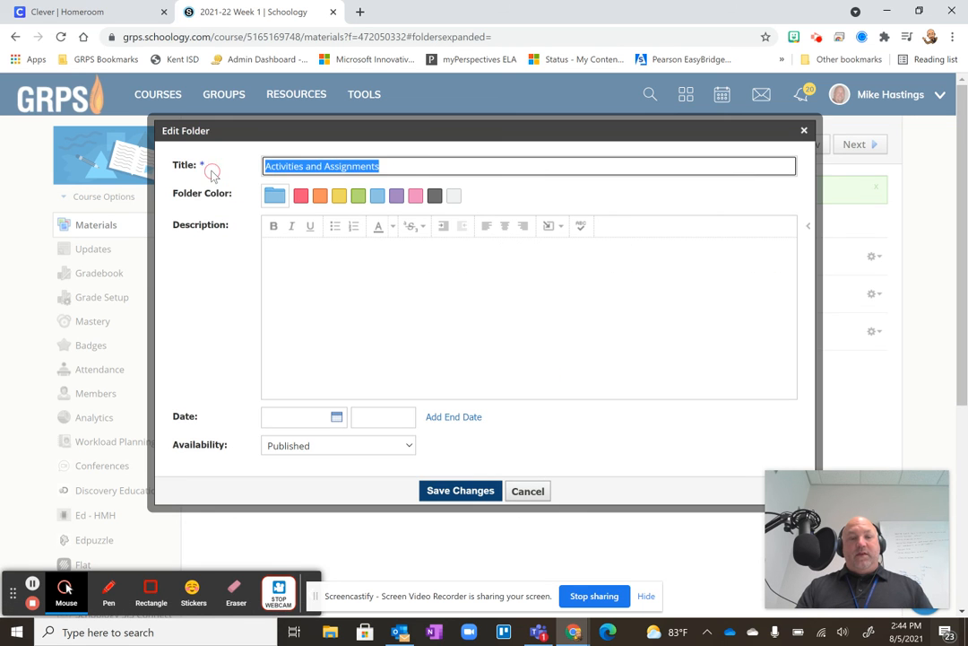
type("Wednesday ")
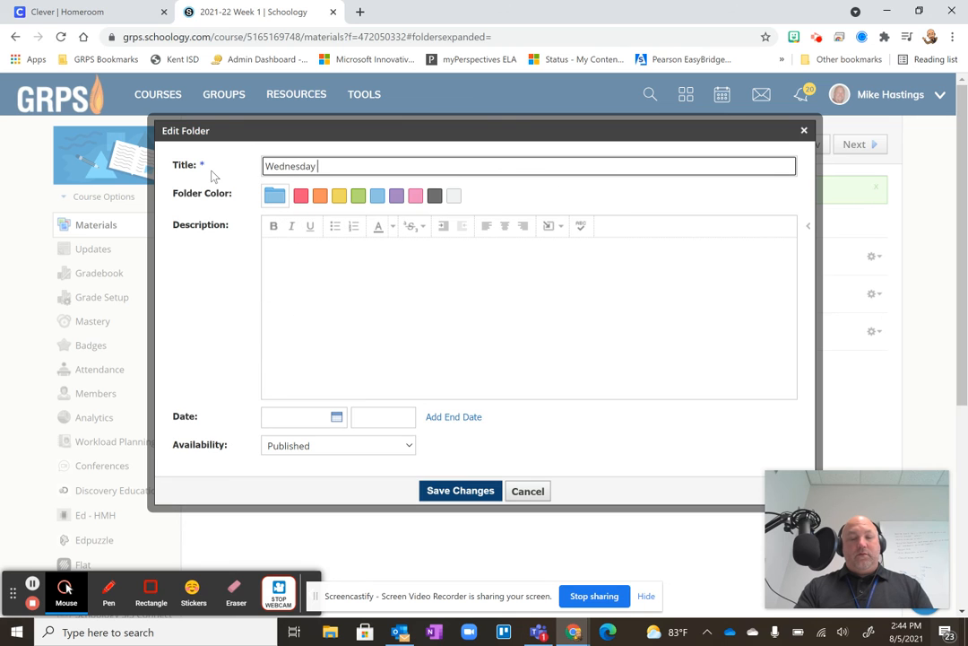
type("8/25")
left_click(460, 491)
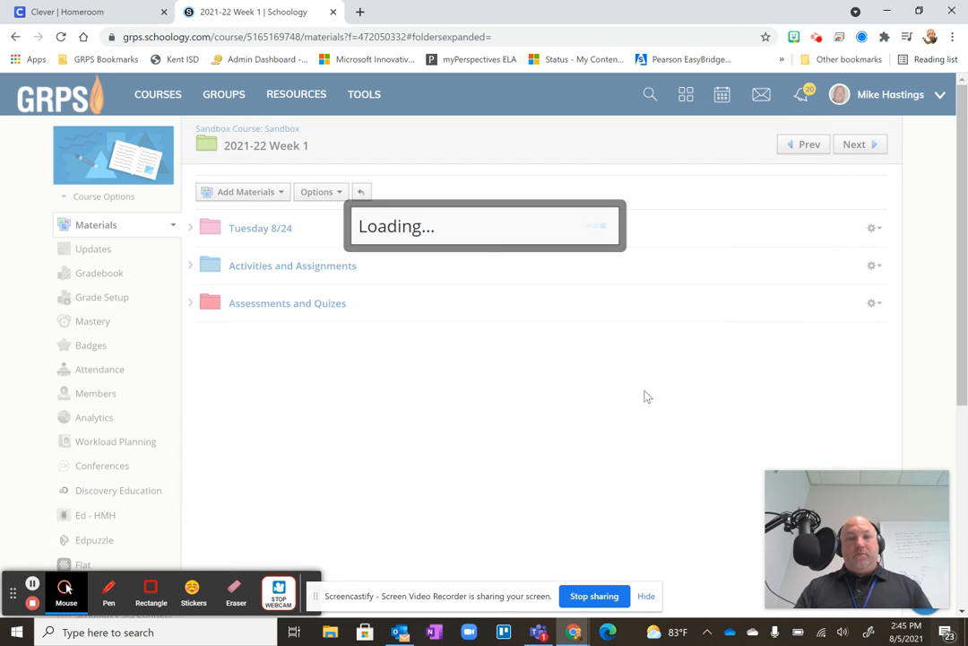
Rename the red "Assessments and Quizes" folder to "Thursday 8/26", saving the change, and return to the Sandbox course's main materials page.
left_click(874, 331)
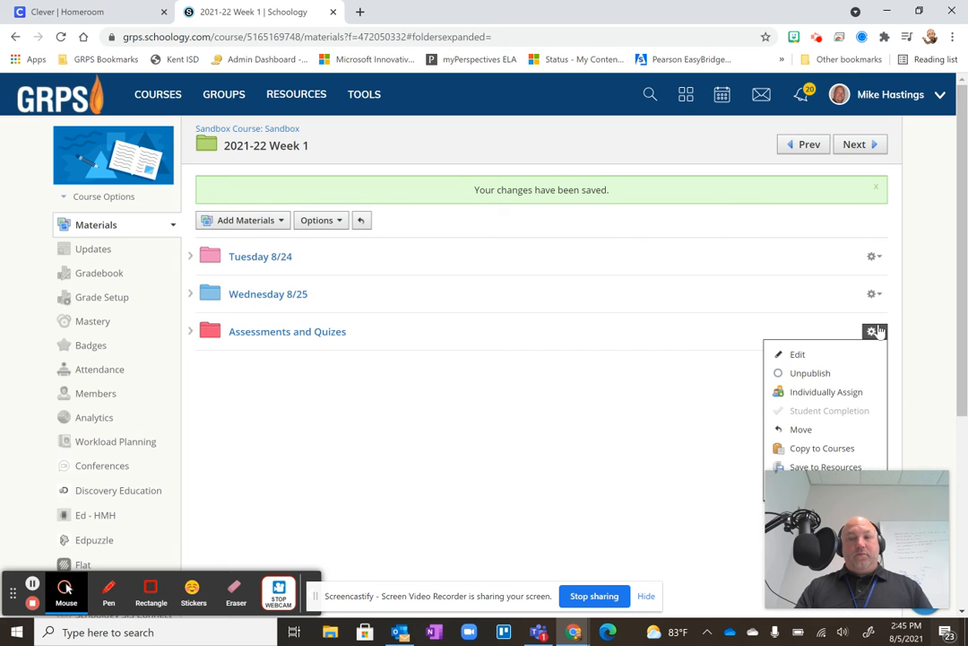
left_click(813, 354)
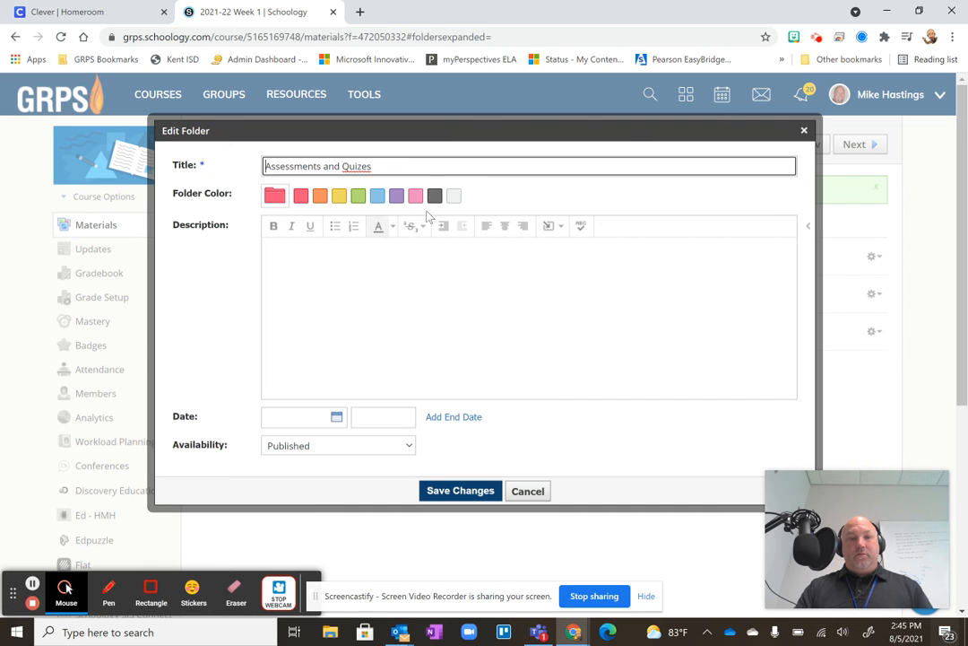
left_click_drag(410, 167, 233, 190)
type("Wednesda")
key("BackSpace")
key("BackSpace")
key("BackSpace")
key("BackSpace")
key("BackSpace")
key("BackSpace")
key("BackSpace")
key("BackSpace")
type("Thur")
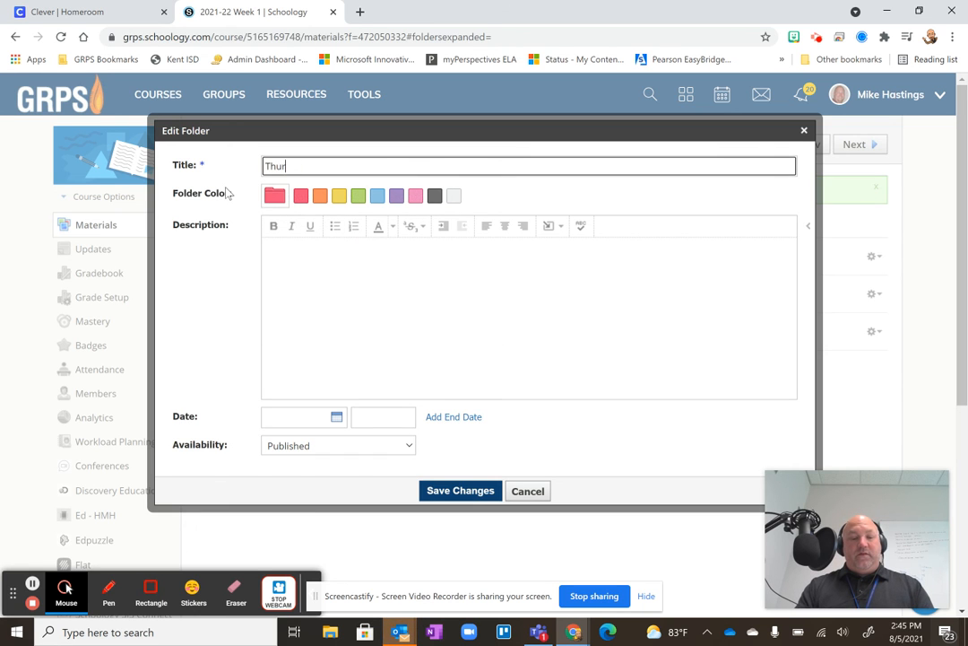
type("sday 8/26")
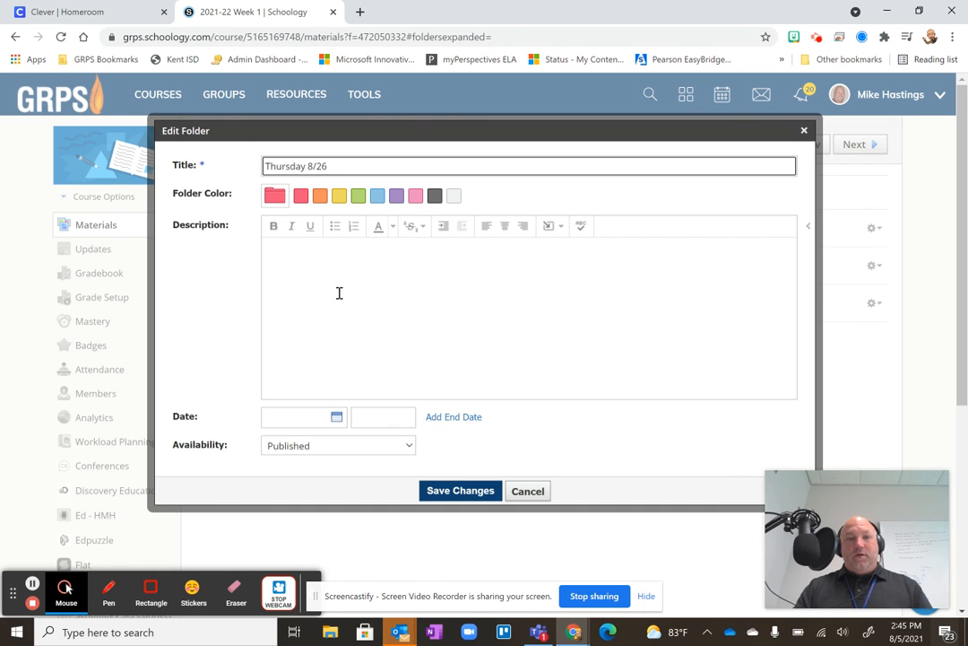
left_click(463, 491)
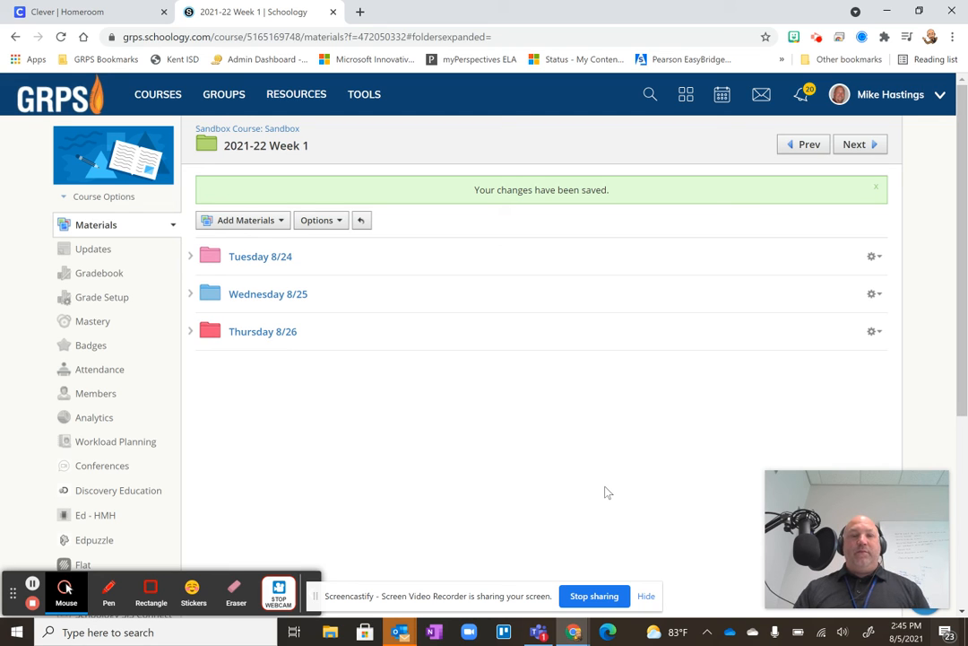
left_click(251, 131)
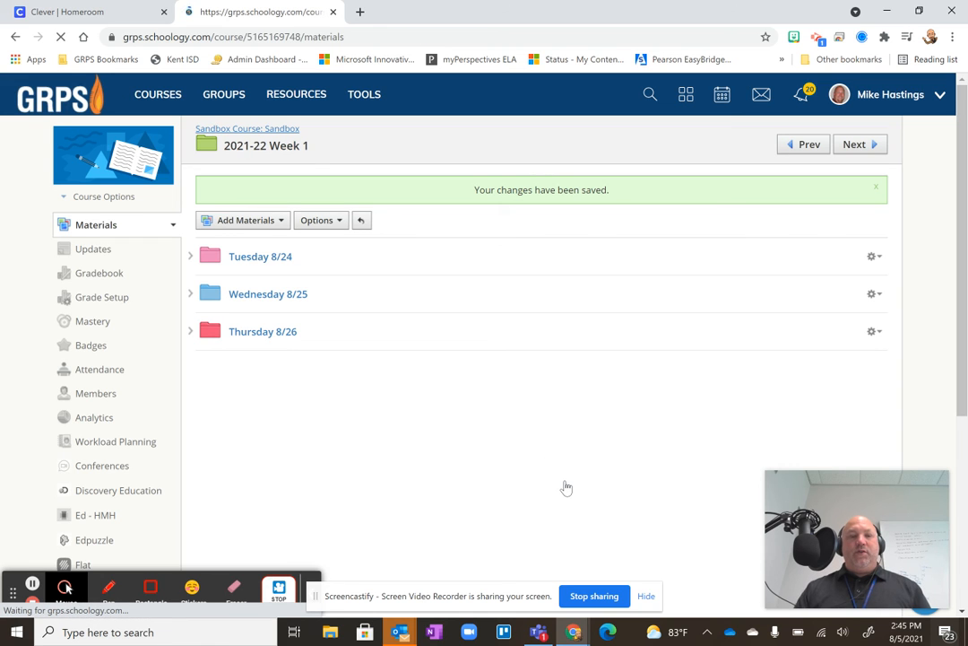